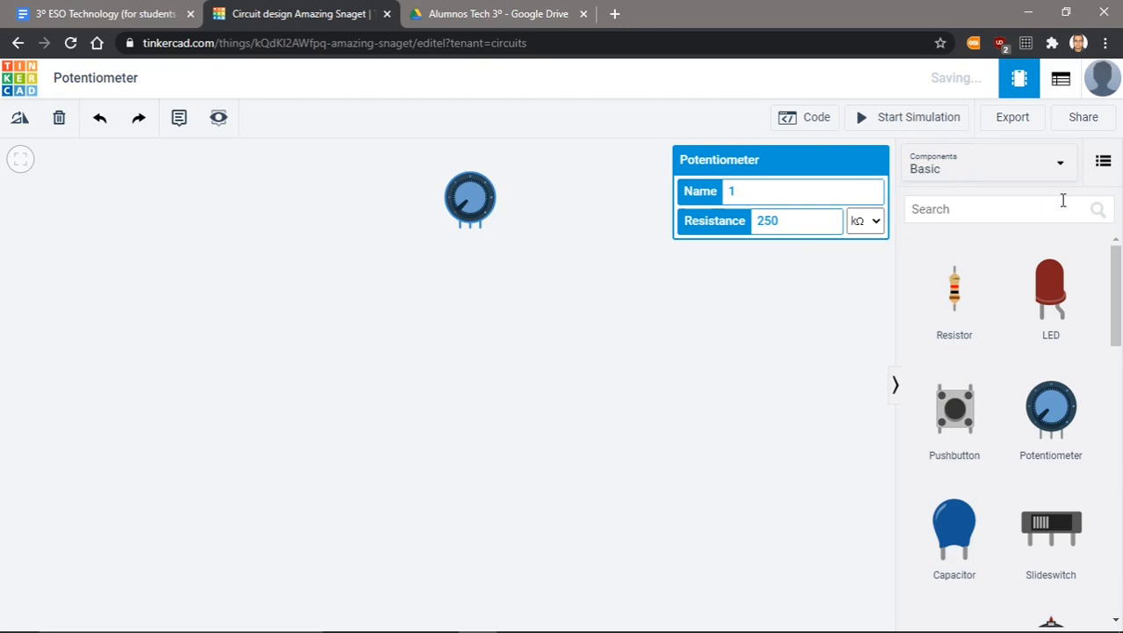
Add an Arduino Uno R3 to the workplane's lower area and move the potentiometer off to its right.
{"action": "left_click", "coordinate": [970, 207]}
{"action": "type", "text": "ardui"}
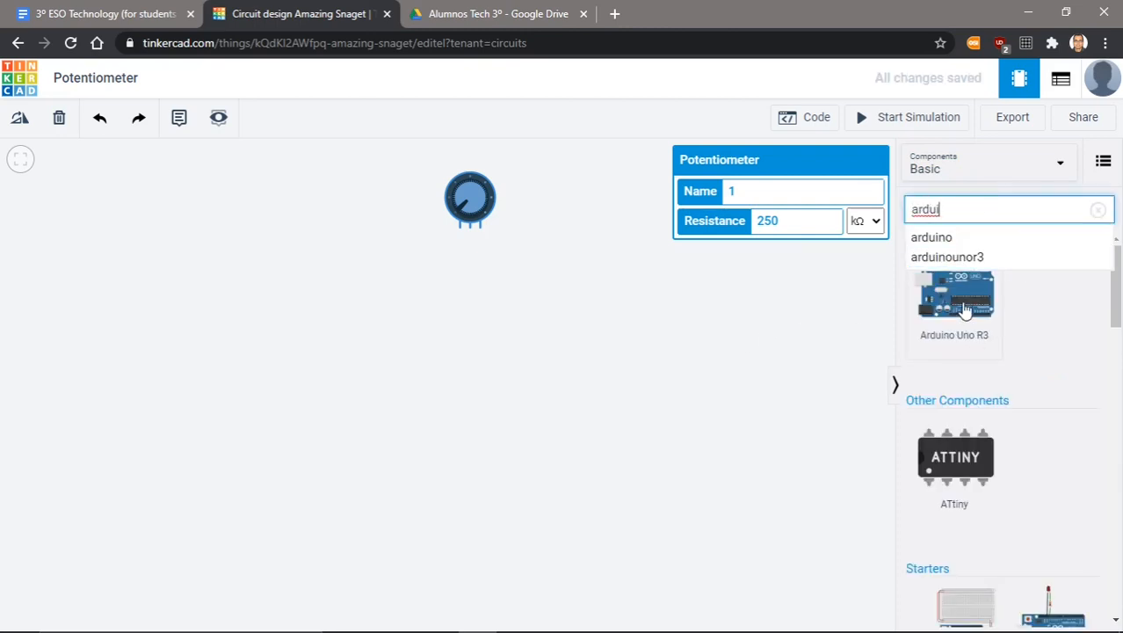
{"action": "left_click_drag", "start_coordinate": [966, 316], "coordinate": [351, 349]}
{"action": "left_click_drag", "start_coordinate": [458, 399], "coordinate": [437, 490]}
{"action": "left_click_drag", "start_coordinate": [470, 199], "coordinate": [706, 406]}
Find the Breadboard Small component and place it just above the Arduino board.
{"action": "double_click", "coordinate": [918, 211]}
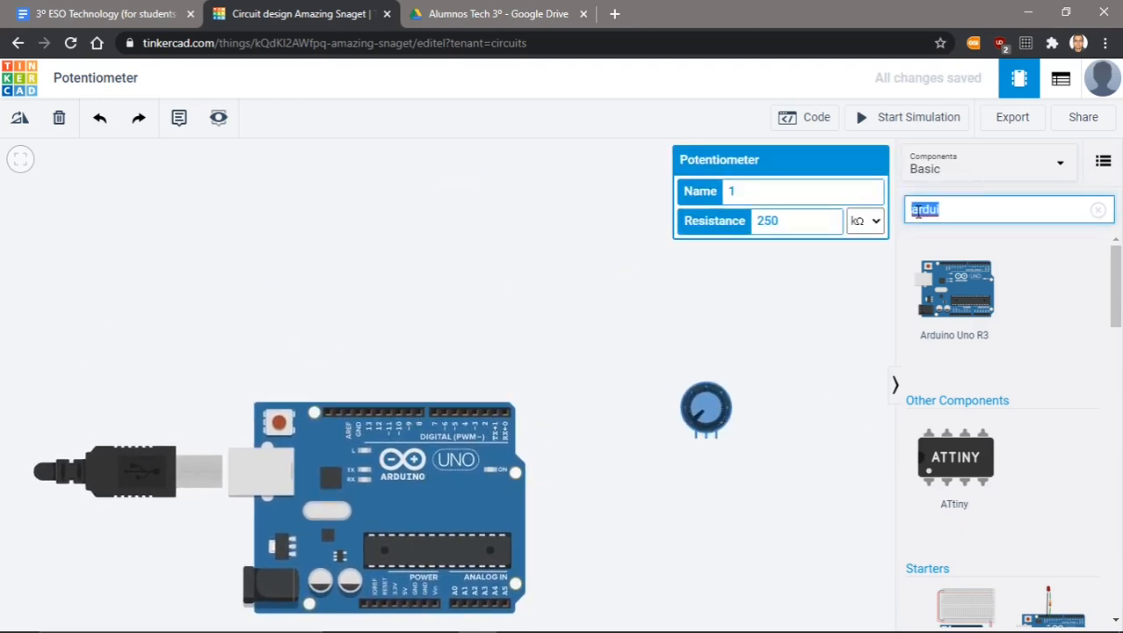
{"action": "type", "text": "breadboardsmall"}
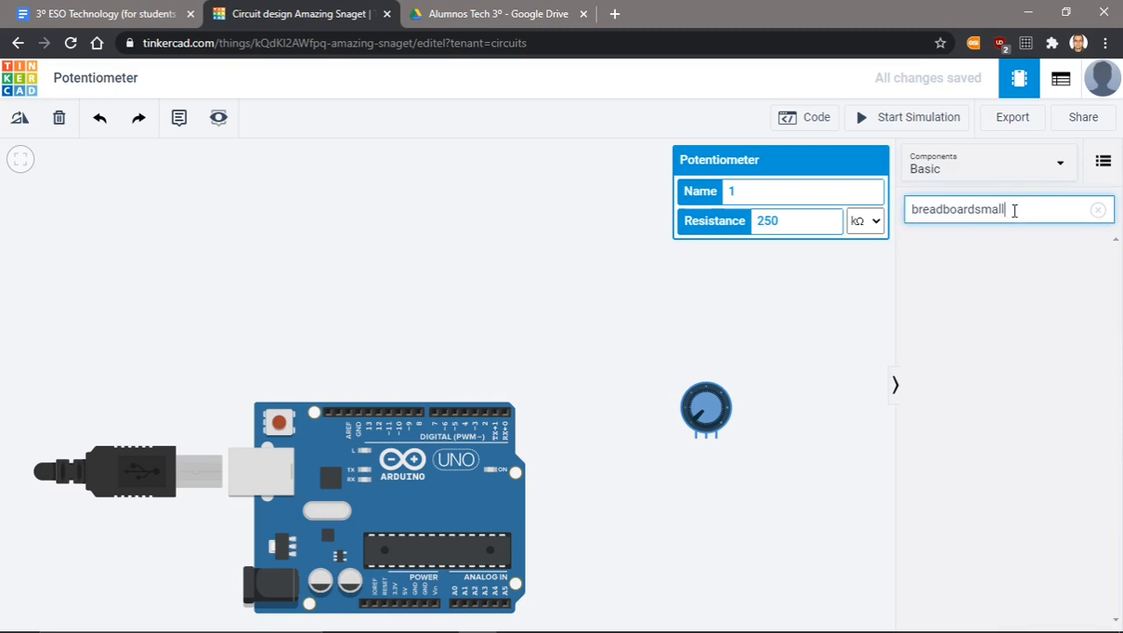
{"action": "key", "text": "BackSpace"}
{"action": "key", "text": "BackSpace"}
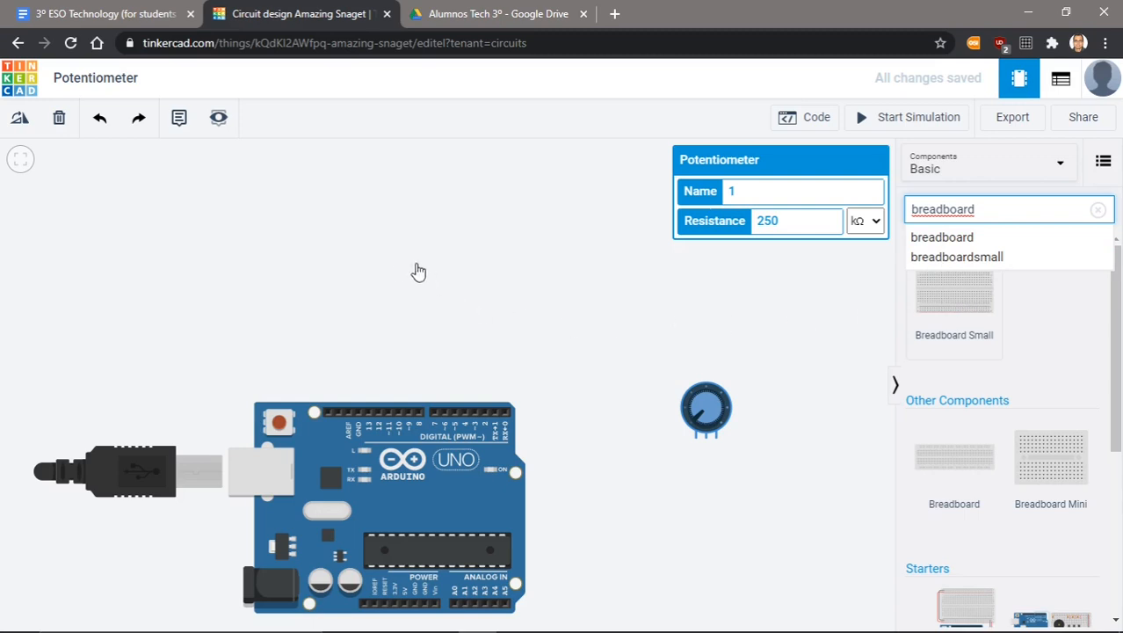
{"action": "left_click", "coordinate": [397, 270]}
{"action": "left_click", "coordinate": [761, 301]}
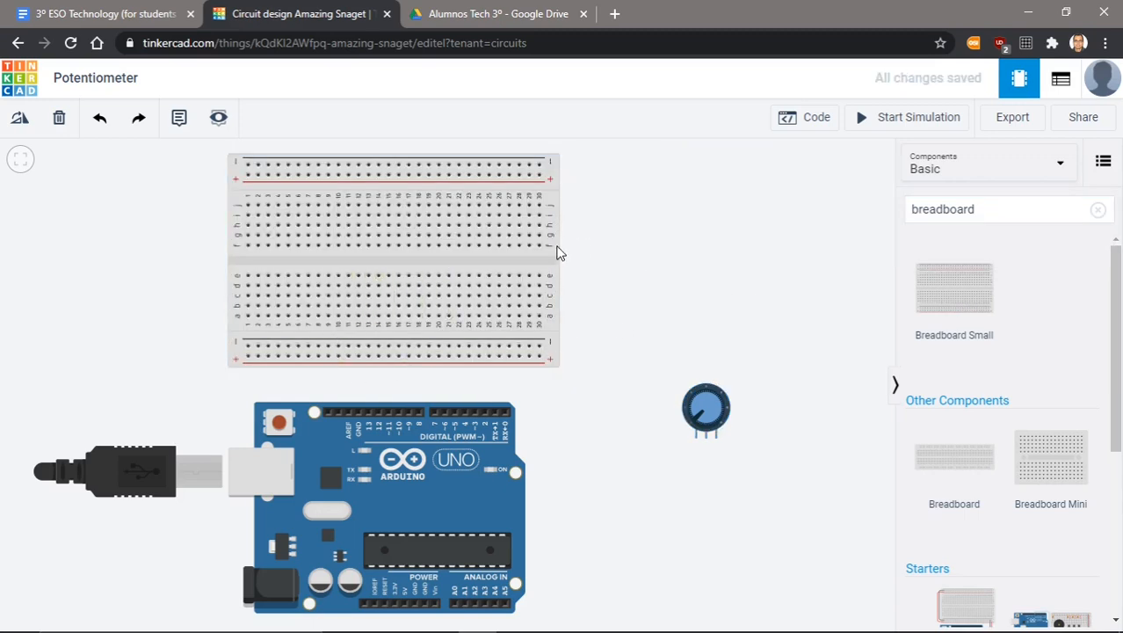
{"action": "left_click", "coordinate": [543, 270]}
{"action": "left_click_drag", "start_coordinate": [543, 271], "coordinate": [586, 286]}
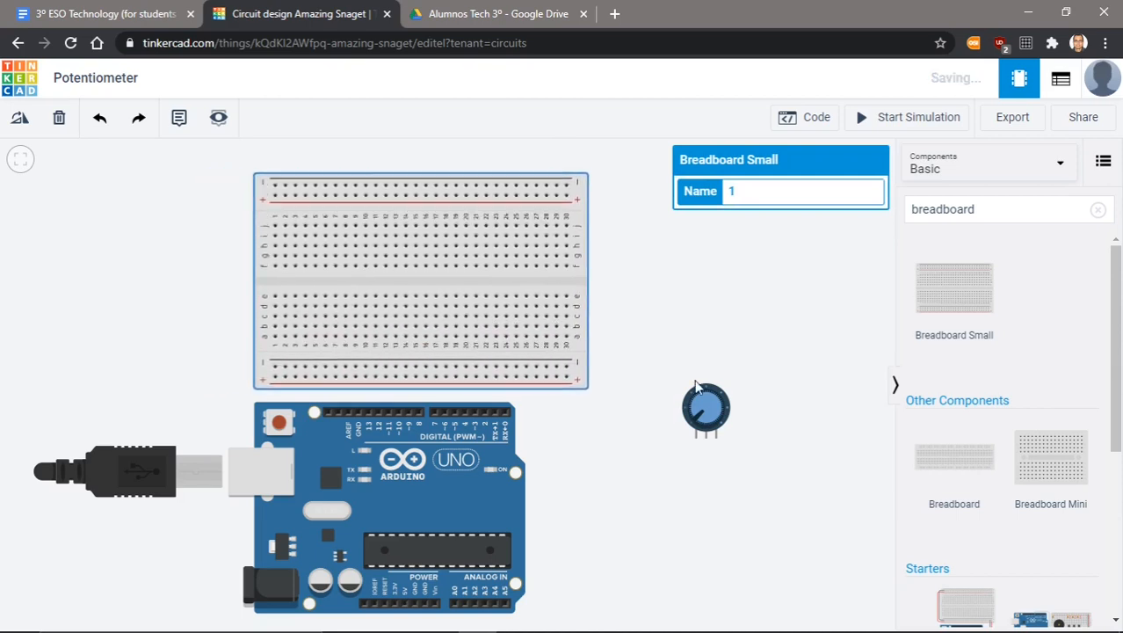
Place the potentiometer on the breadboard with its pins in columns 4 to 6 of row e, and set its resistance to 10 kΩ.
{"action": "left_click_drag", "start_coordinate": [694, 406], "coordinate": [320, 269]}
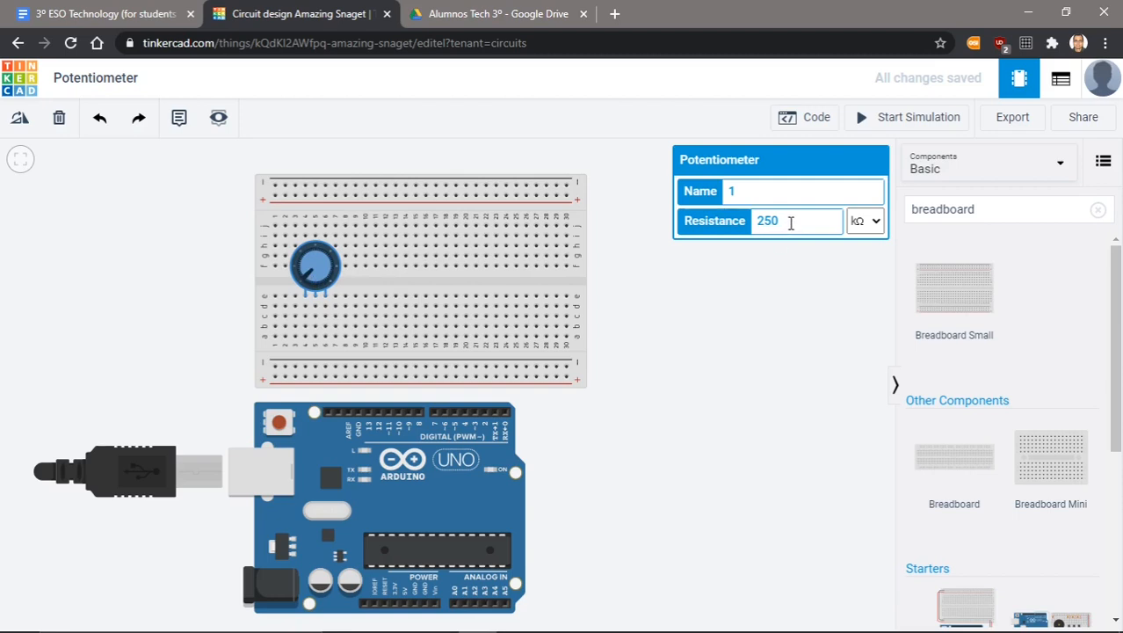
{"action": "left_click_drag", "start_coordinate": [782, 221], "coordinate": [757, 221]}
{"action": "type", "text": "10"}
{"action": "left_click", "coordinate": [766, 351]}
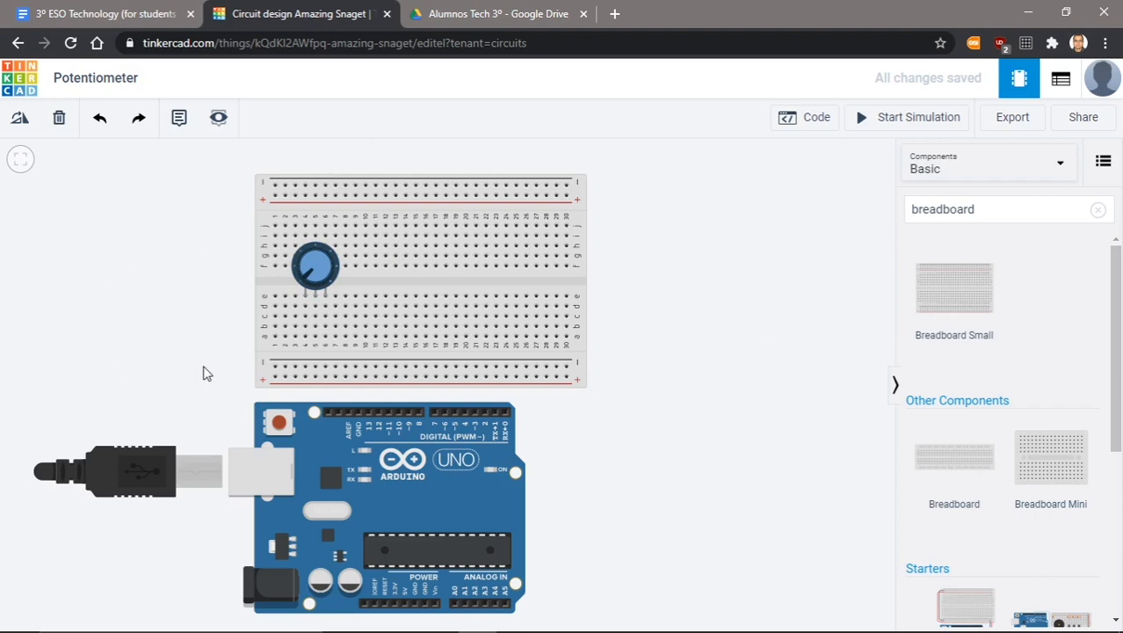
Wire the Arduino's 5V pin to the breadboard's lower positive rail at column 1 and colour the wire red.
{"action": "left_click", "coordinate": [401, 596]}
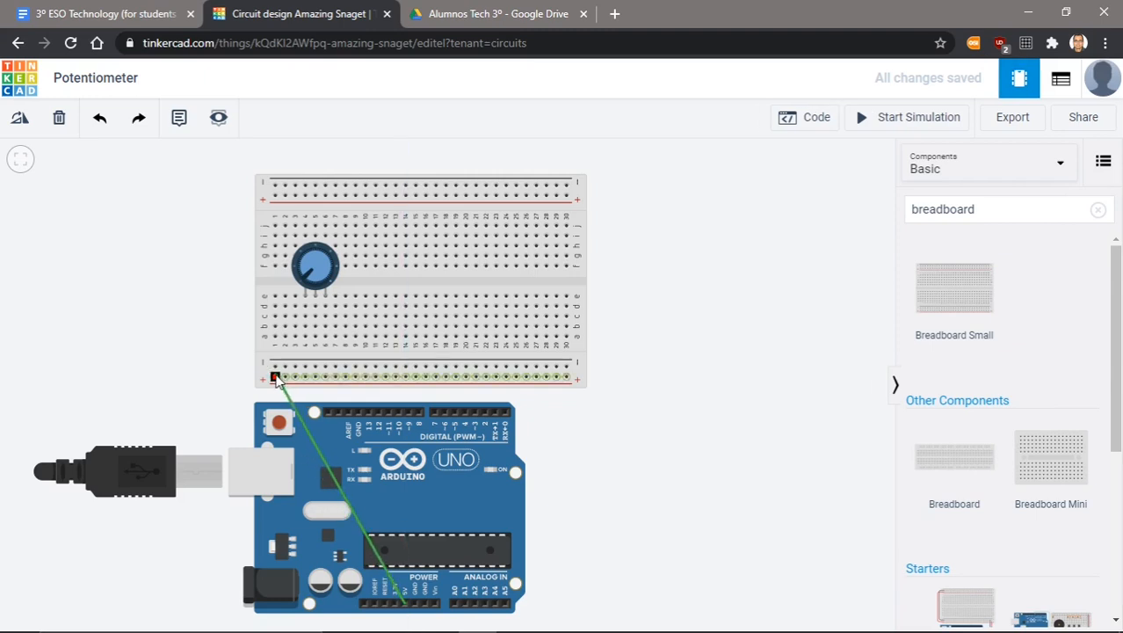
{"action": "left_click", "coordinate": [275, 378]}
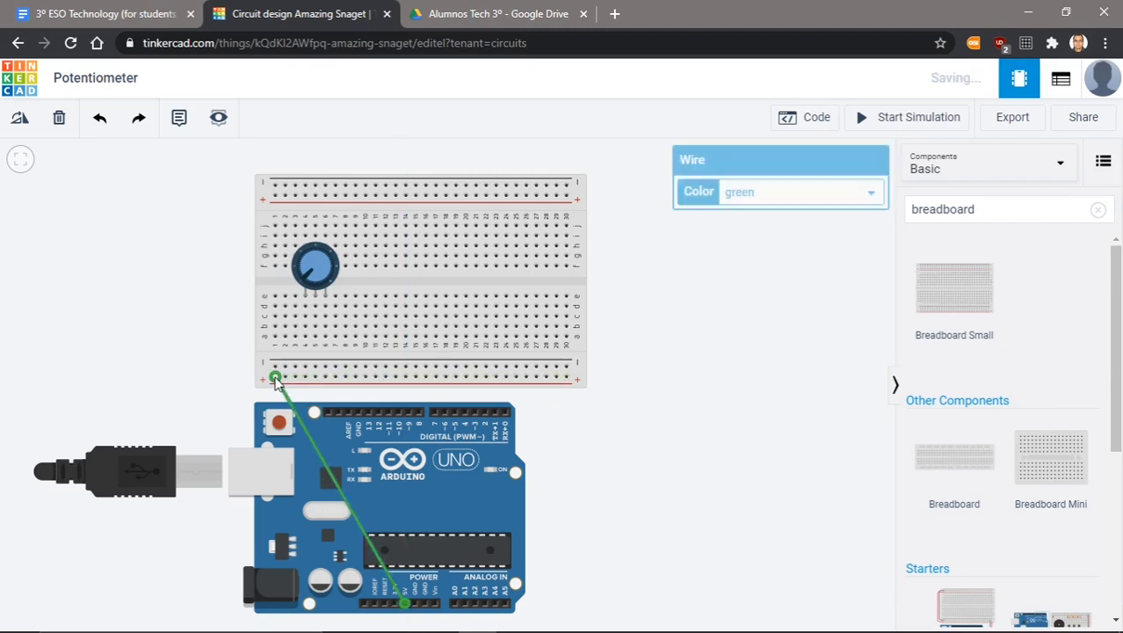
{"action": "left_click", "coordinate": [872, 193]}
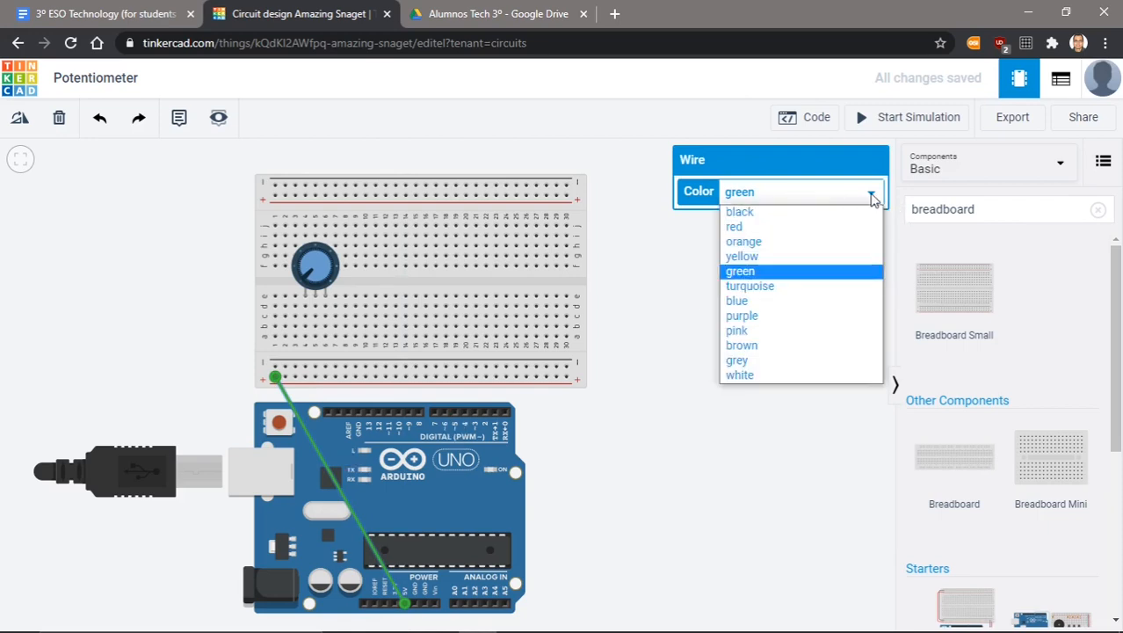
{"action": "left_click", "coordinate": [794, 228]}
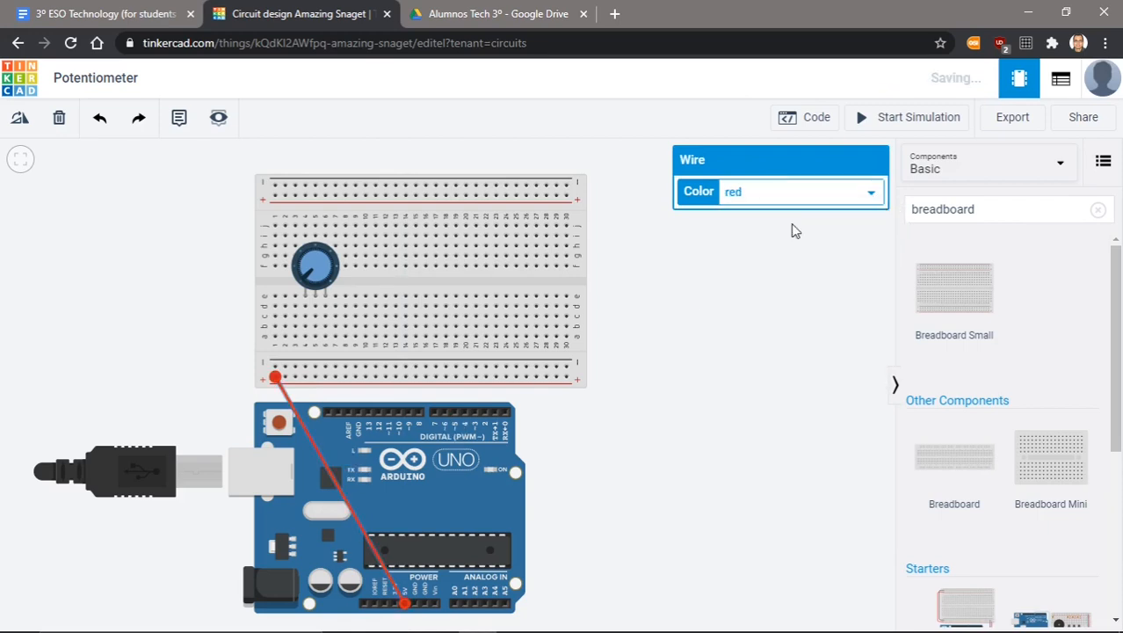
Wire the Arduino's GND pin to the breadboard's lower negative rail at column 1 and colour the wire black.
{"action": "left_click", "coordinate": [417, 607]}
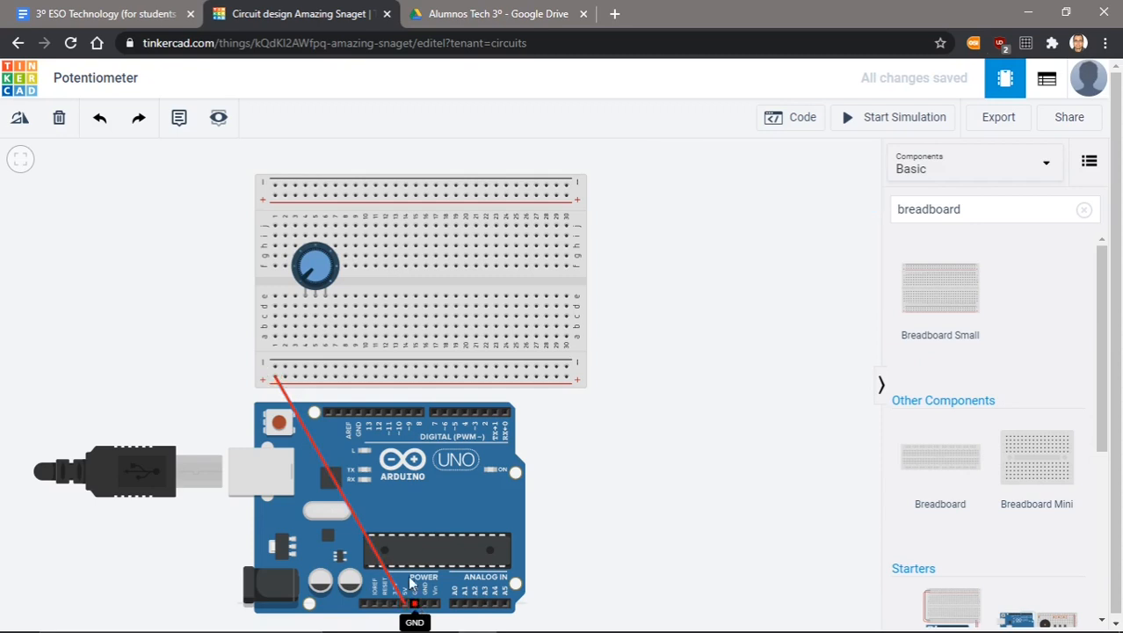
{"action": "left_click", "coordinate": [275, 367]}
{"action": "left_click", "coordinate": [868, 195]}
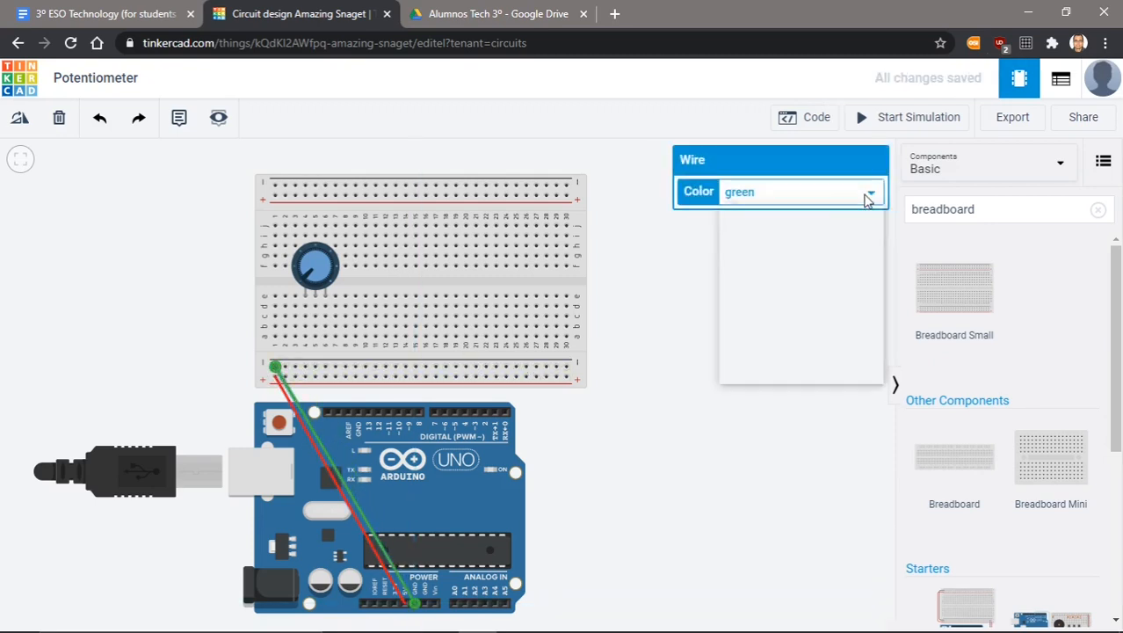
{"action": "left_click", "coordinate": [817, 215]}
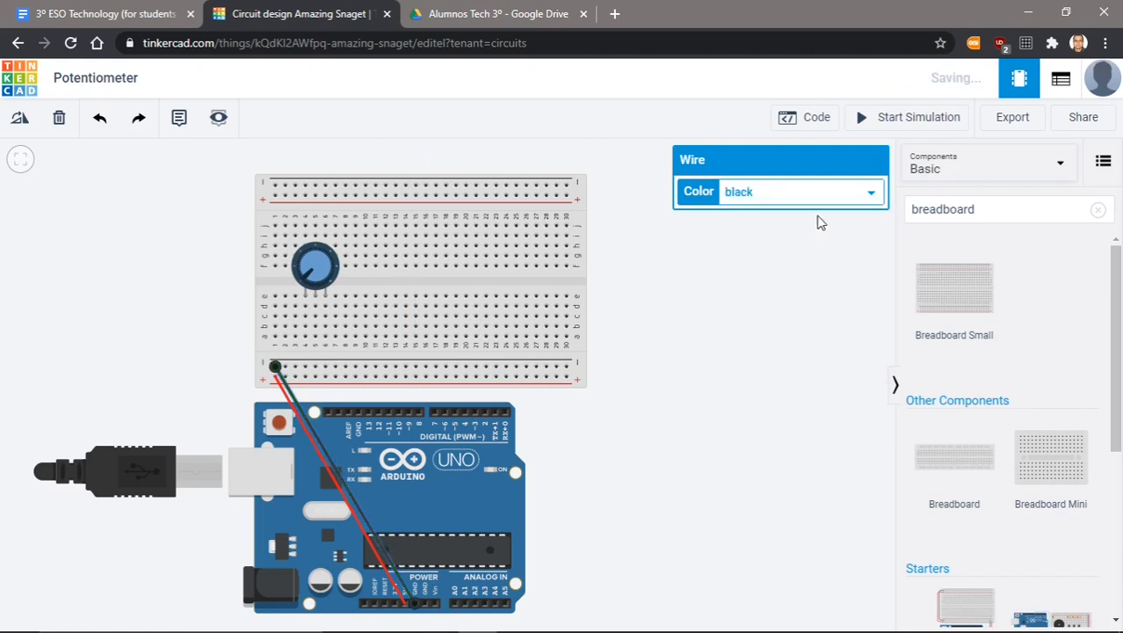
{"action": "left_click", "coordinate": [739, 428]}
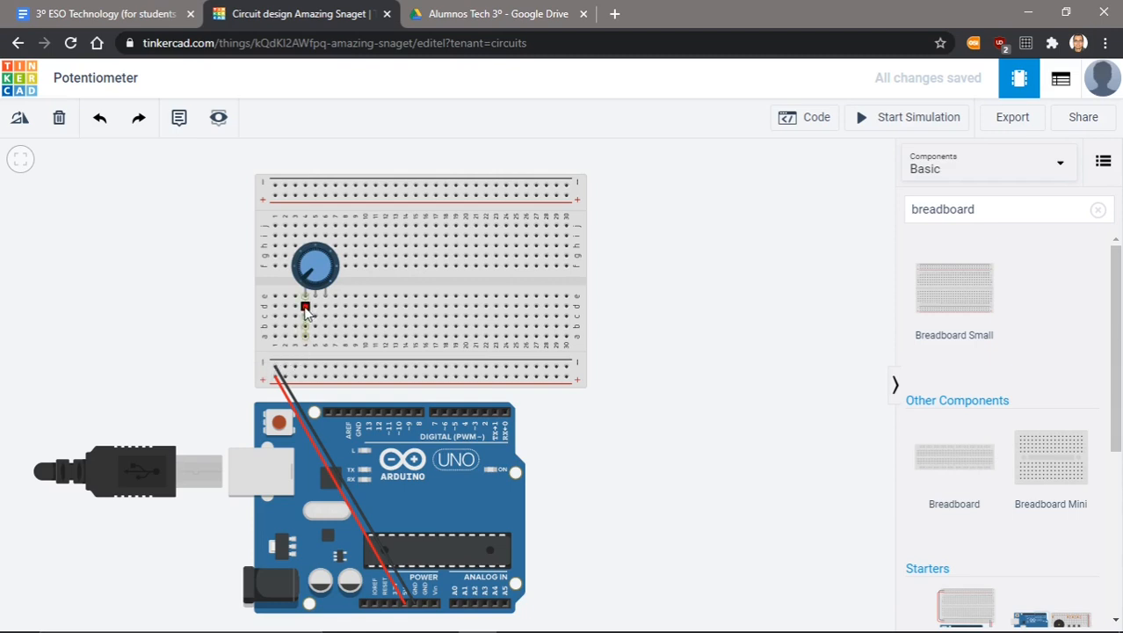
Connect the potentiometer's left terminal from row a, column 4 to the lower negative rail with a black wire.
{"action": "left_click", "coordinate": [305, 339]}
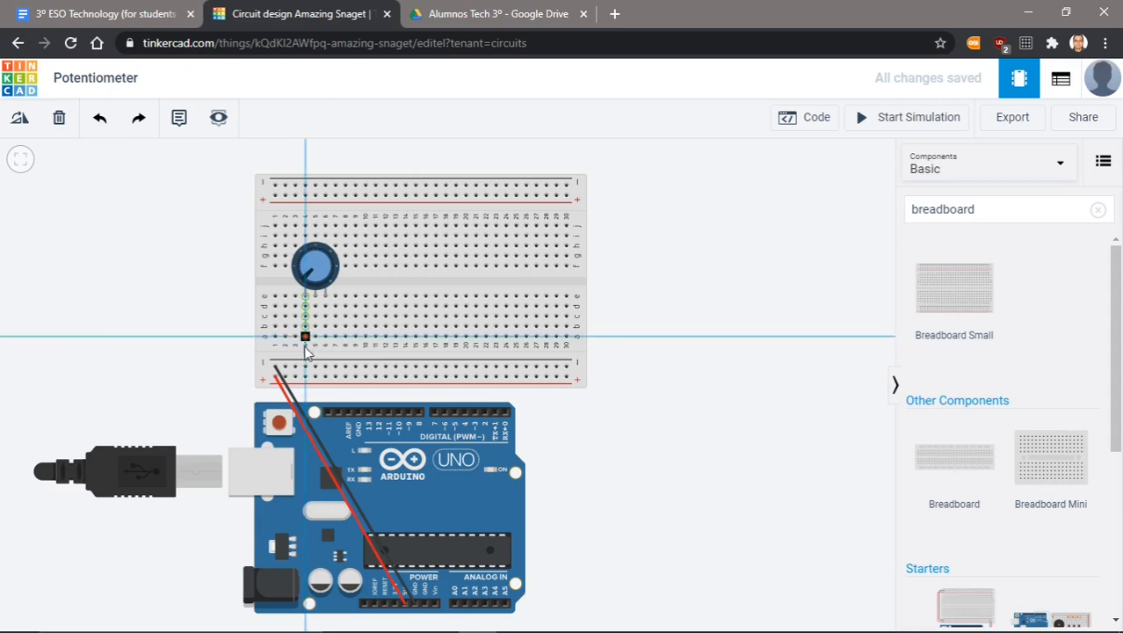
{"action": "left_click", "coordinate": [305, 368]}
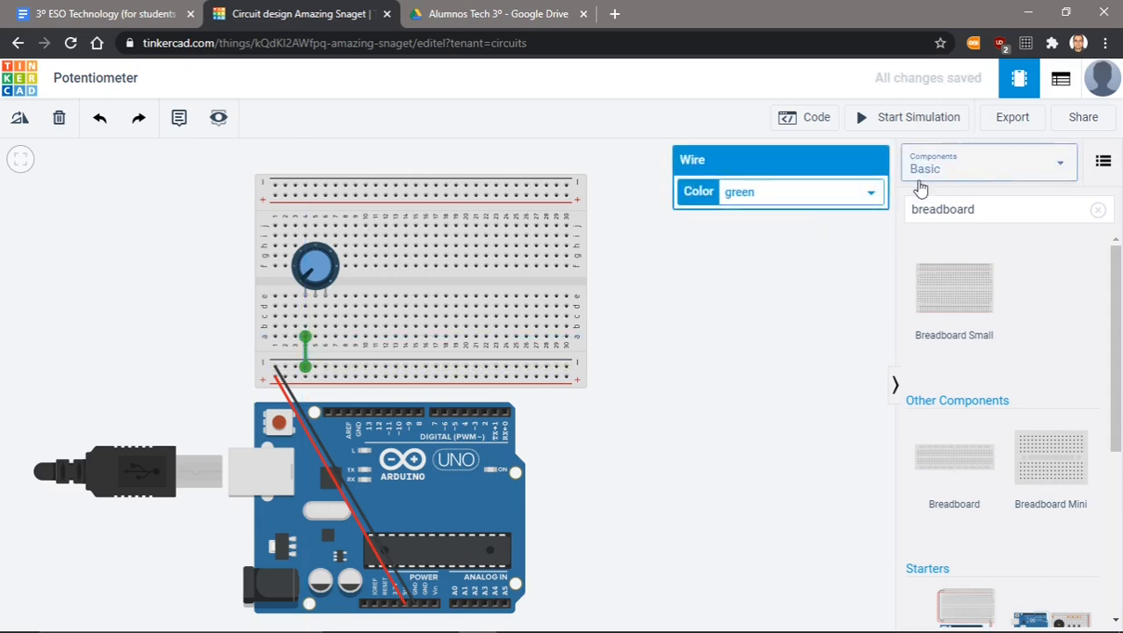
{"action": "left_click", "coordinate": [870, 196]}
{"action": "left_click", "coordinate": [823, 213]}
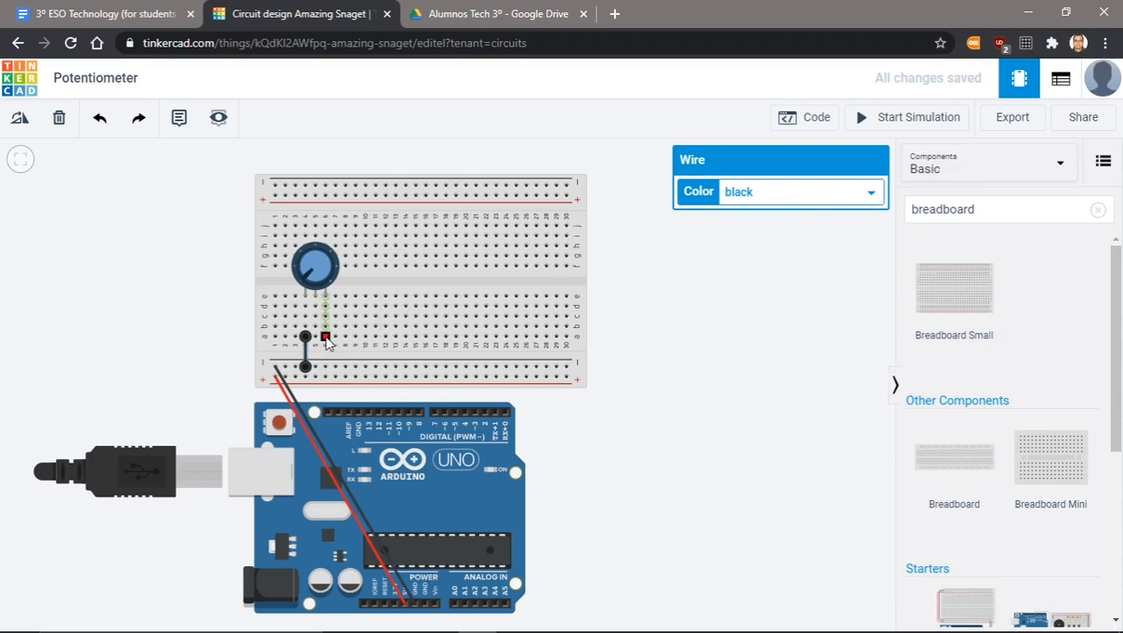
Connect the potentiometer's right terminal from row a, column 6 to the lower positive rail with a red wire.
{"action": "left_click", "coordinate": [326, 340]}
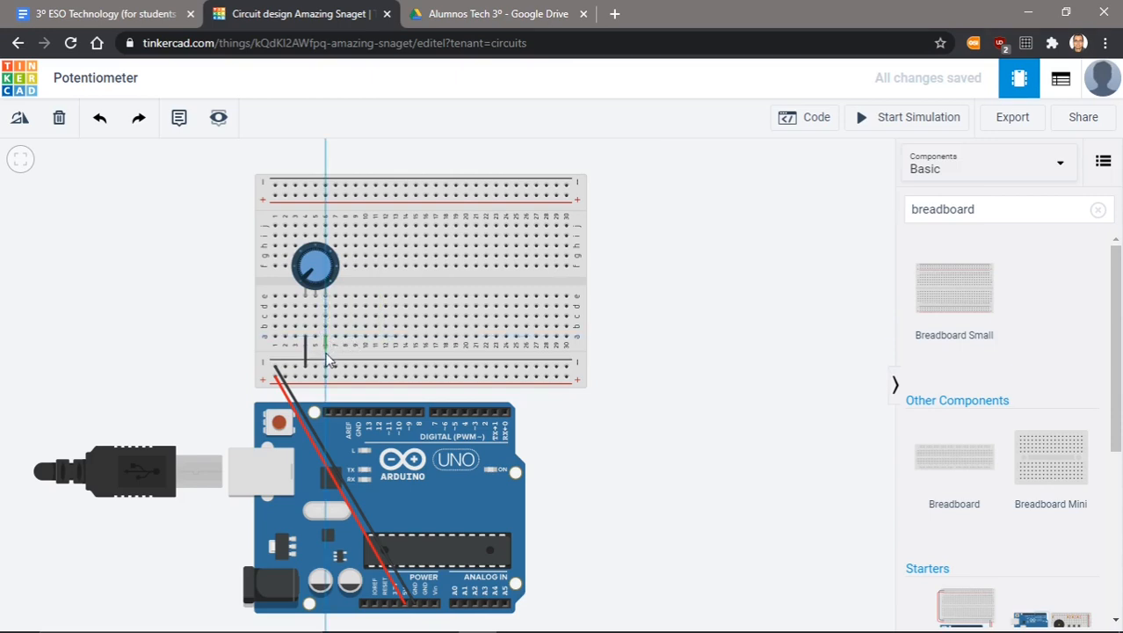
{"action": "left_click", "coordinate": [325, 378]}
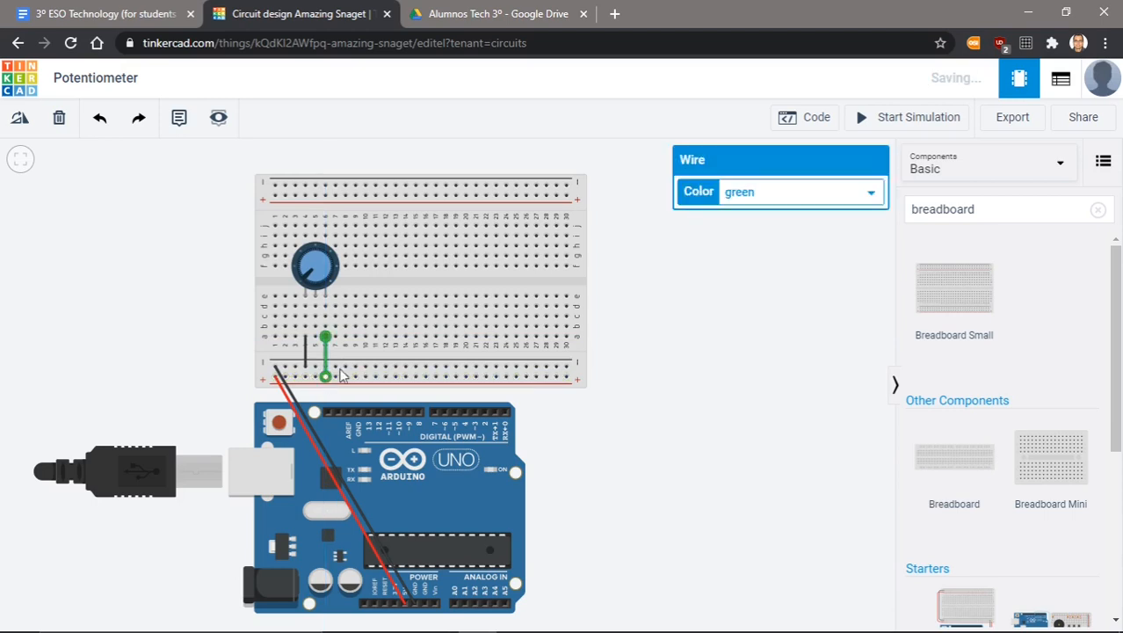
{"action": "left_click", "coordinate": [872, 196]}
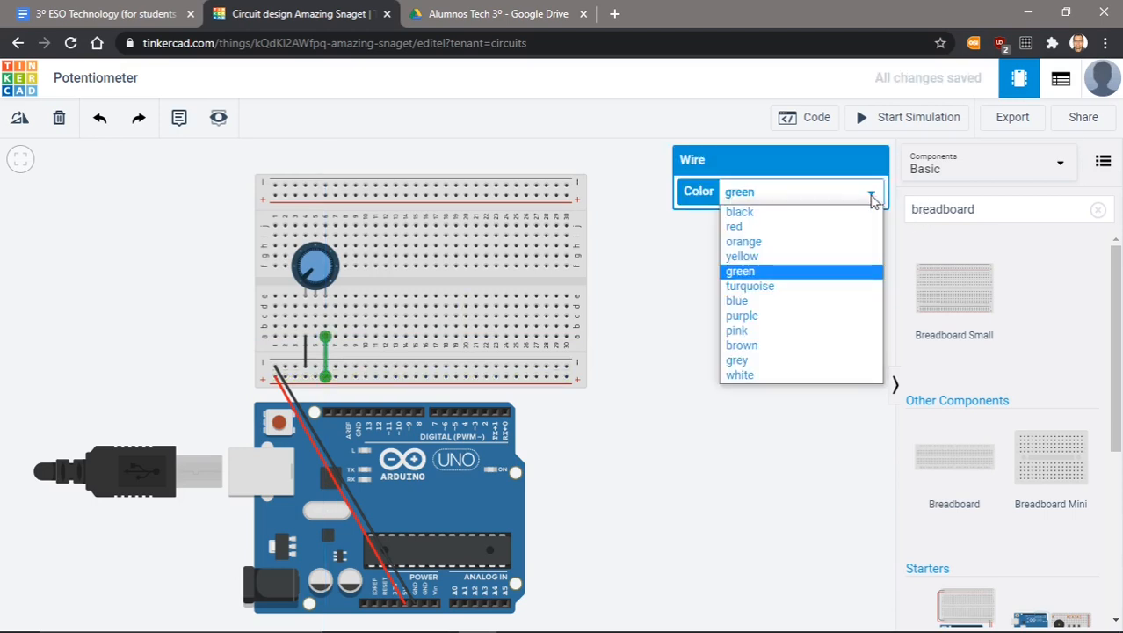
{"action": "left_click", "coordinate": [818, 228]}
{"action": "left_click", "coordinate": [743, 313]}
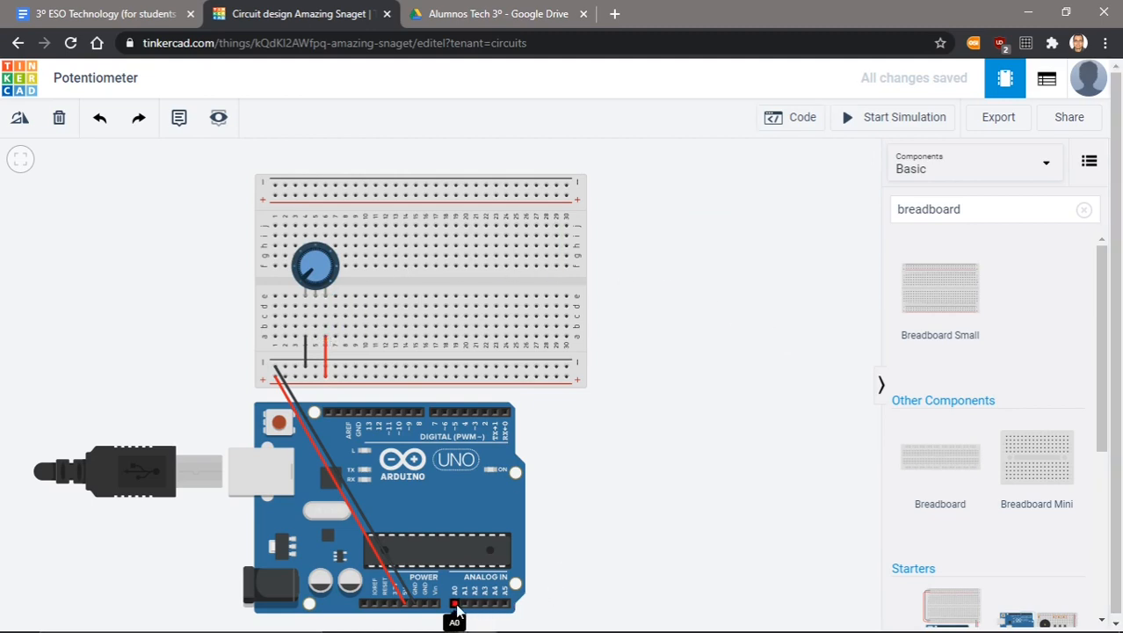
Connect the potentiometer's middle terminal from row d, column 5 to the Arduino's analog pin A3 with a green wire.
{"action": "left_click", "coordinate": [316, 310]}
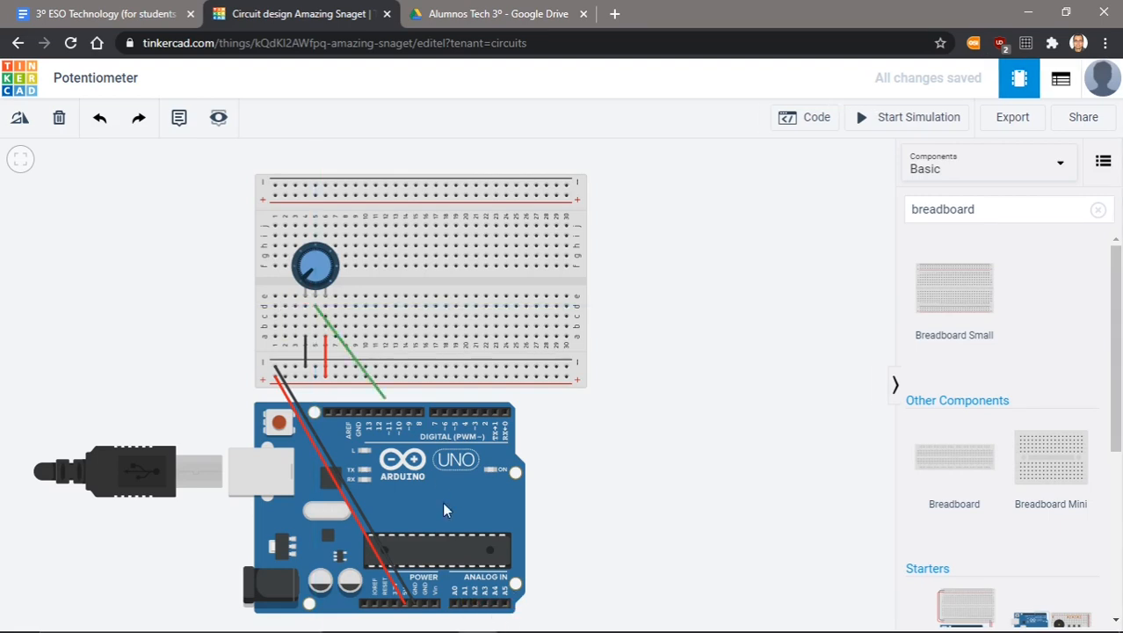
{"action": "left_click", "coordinate": [486, 607]}
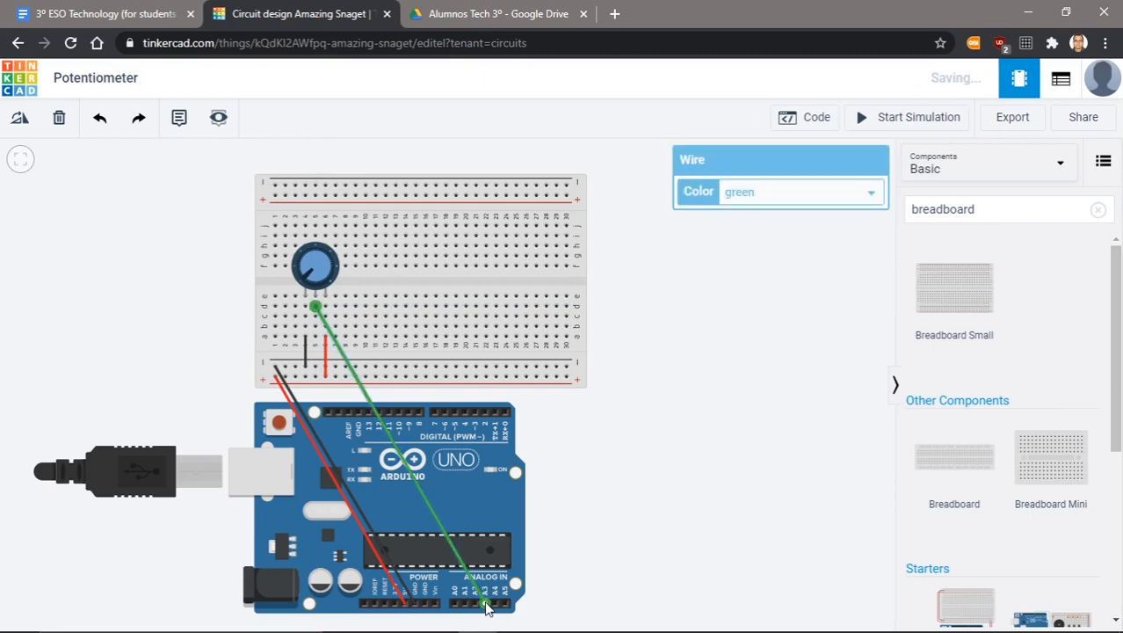
{"action": "left_click", "coordinate": [835, 302]}
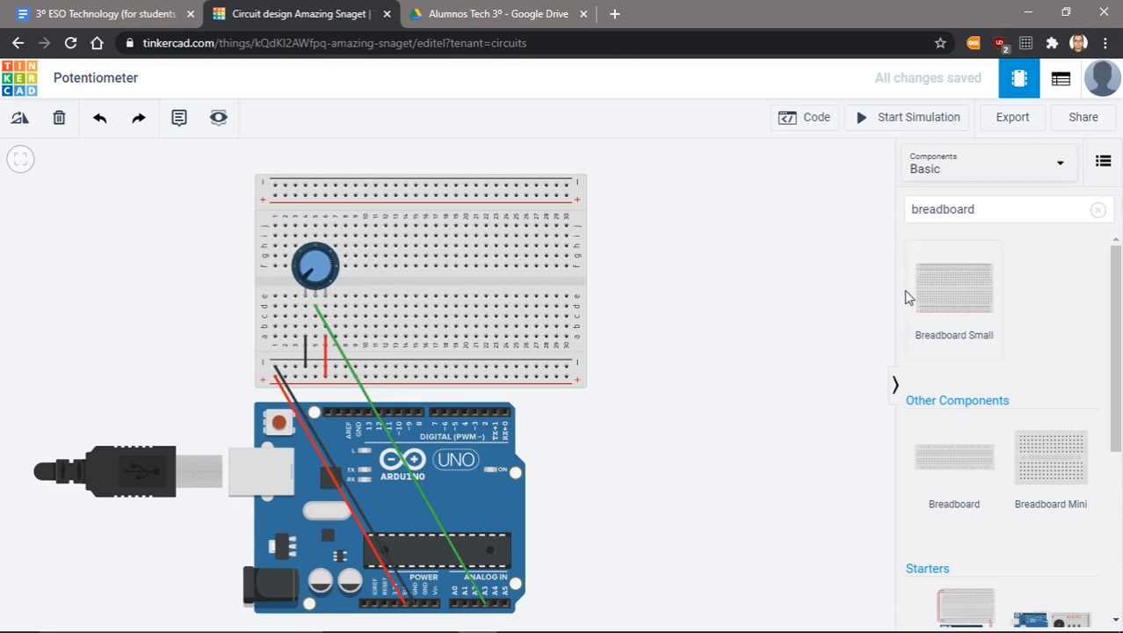
Delete the default blink blocks from the Arduino's code and add a read analog pin block set to A3.
{"action": "left_click", "coordinate": [819, 123]}
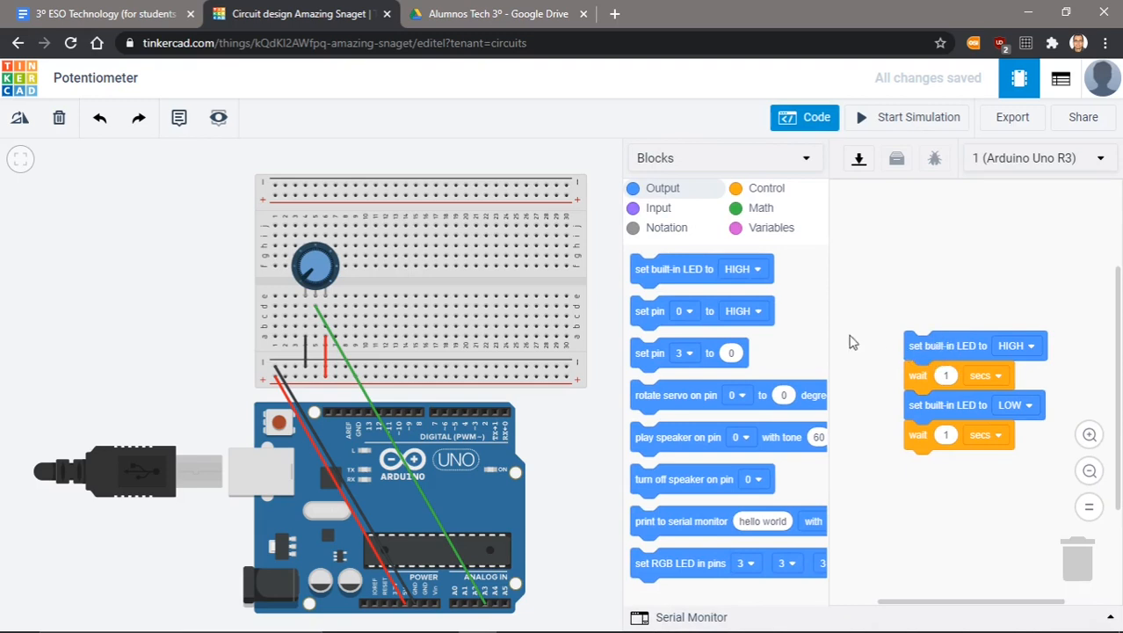
{"action": "left_click_drag", "start_coordinate": [911, 346], "coordinate": [1074, 563]}
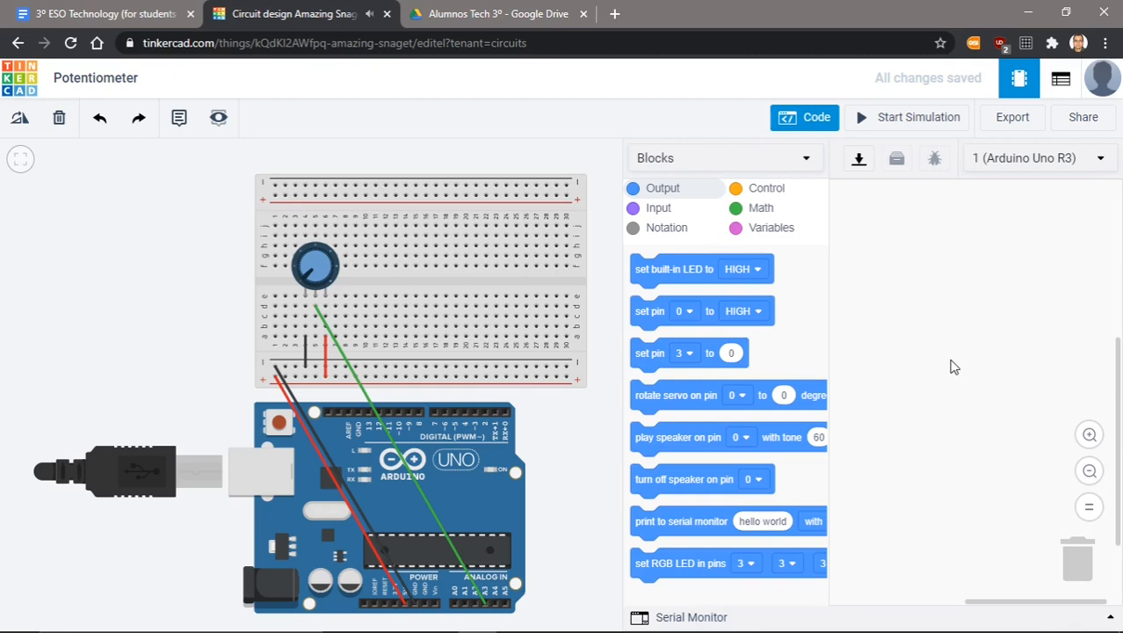
{"action": "left_click", "coordinate": [652, 211]}
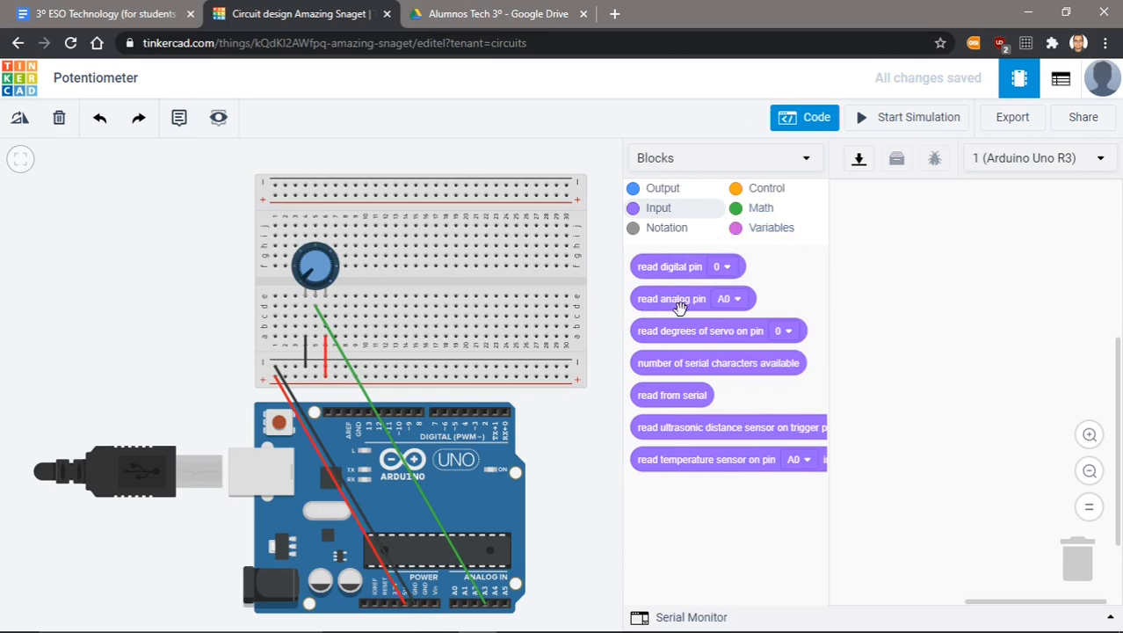
{"action": "left_click_drag", "start_coordinate": [661, 303], "coordinate": [941, 278]}
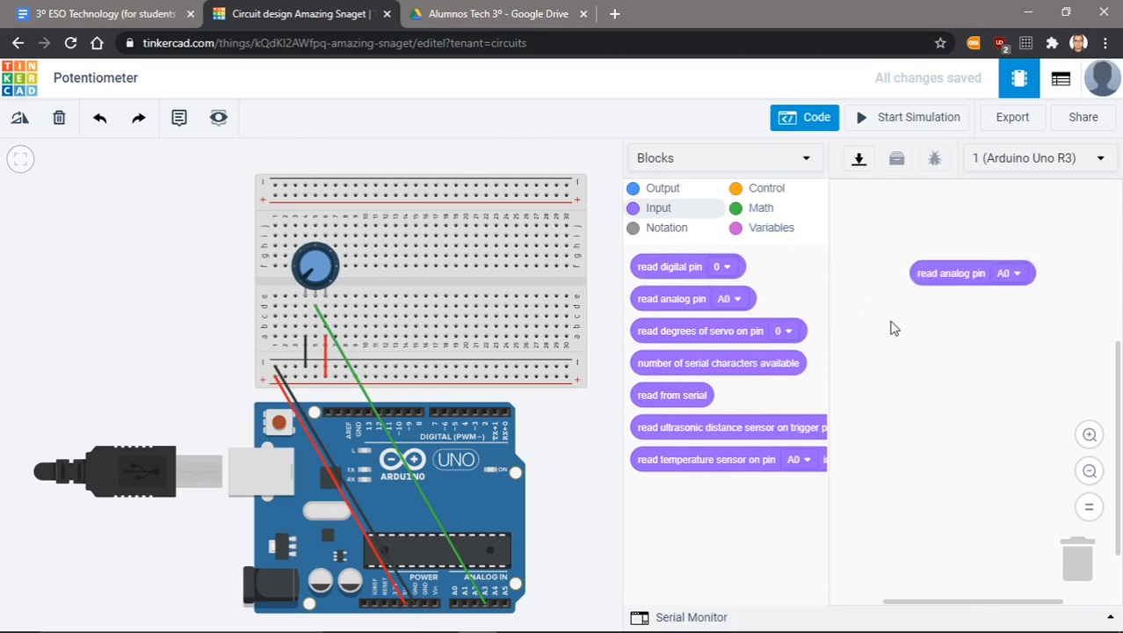
{"action": "left_click", "coordinate": [1017, 274]}
{"action": "left_click", "coordinate": [990, 369]}
{"action": "left_click_drag", "start_coordinate": [915, 272], "coordinate": [939, 284]}
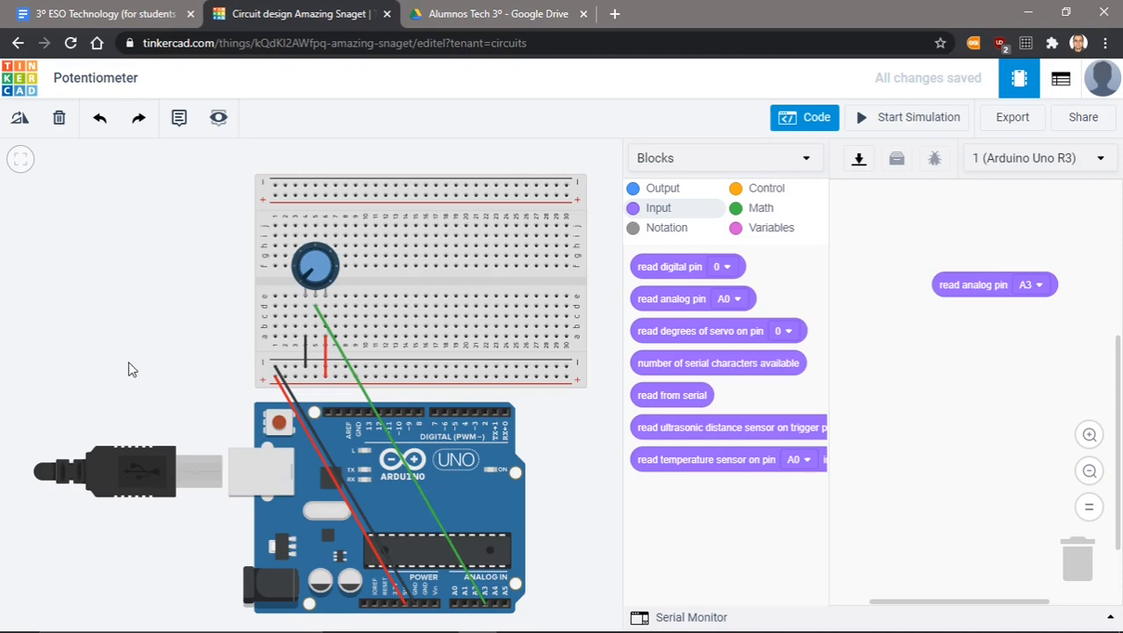
Add a print to serial monitor block, insert the analog pin A3 reading as its value, and start the simulation.
{"action": "left_click", "coordinate": [663, 190]}
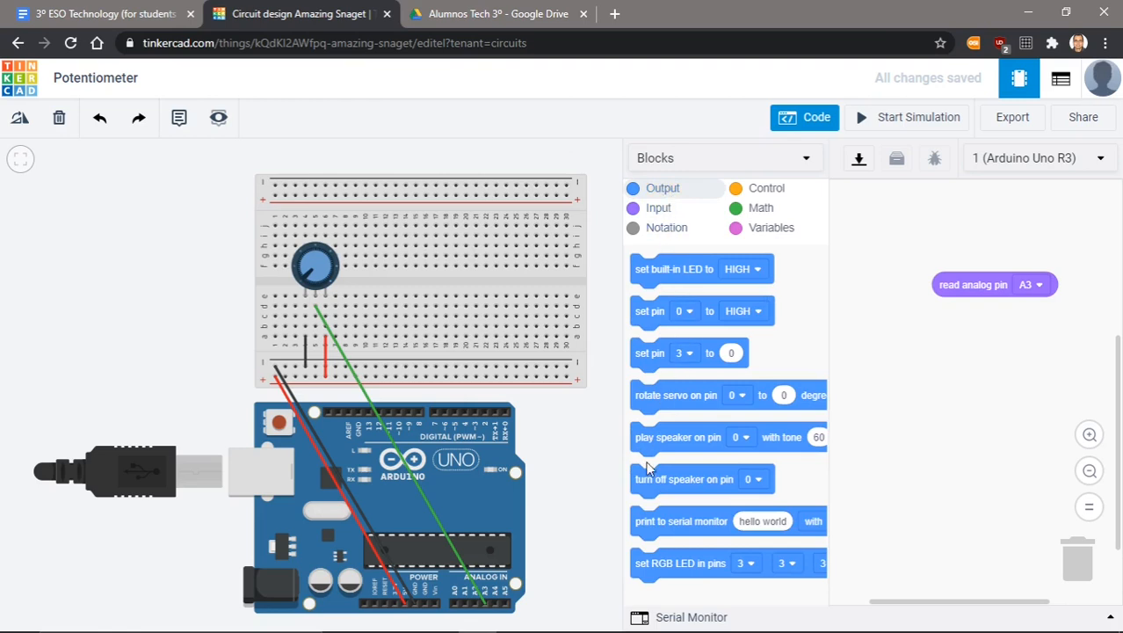
{"action": "left_click_drag", "start_coordinate": [687, 528], "coordinate": [920, 349]}
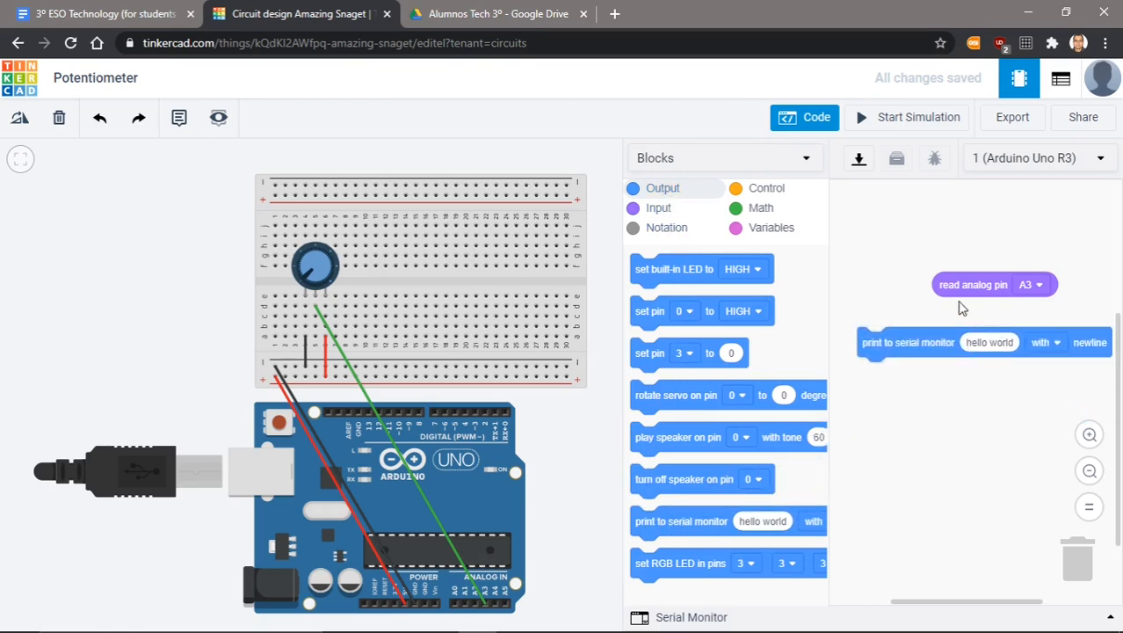
{"action": "left_click_drag", "start_coordinate": [951, 286], "coordinate": [890, 258]}
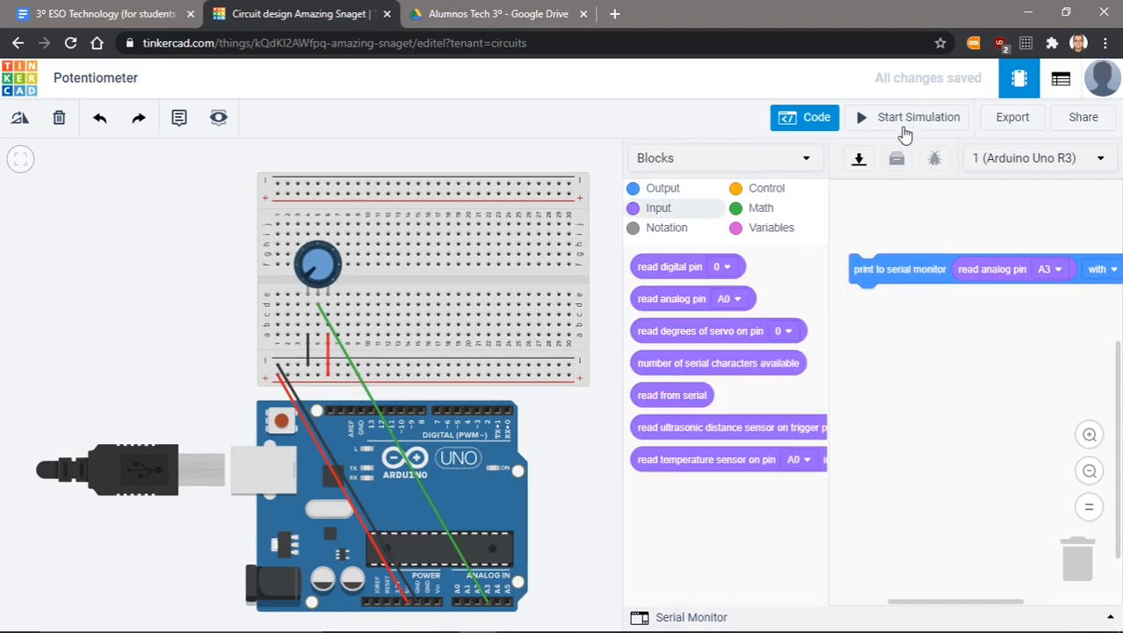
{"action": "left_click", "coordinate": [906, 123]}
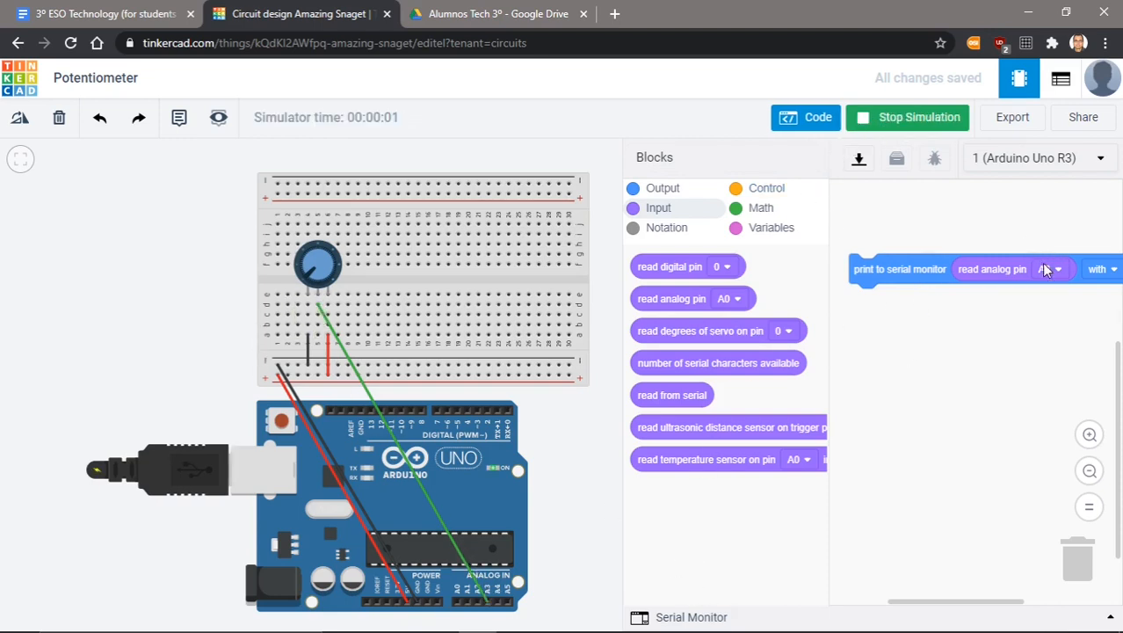
Show the serial monitor and turn the potentiometer knob through its range in both directions to check the printed A3 readings.
{"action": "left_click", "coordinate": [718, 617]}
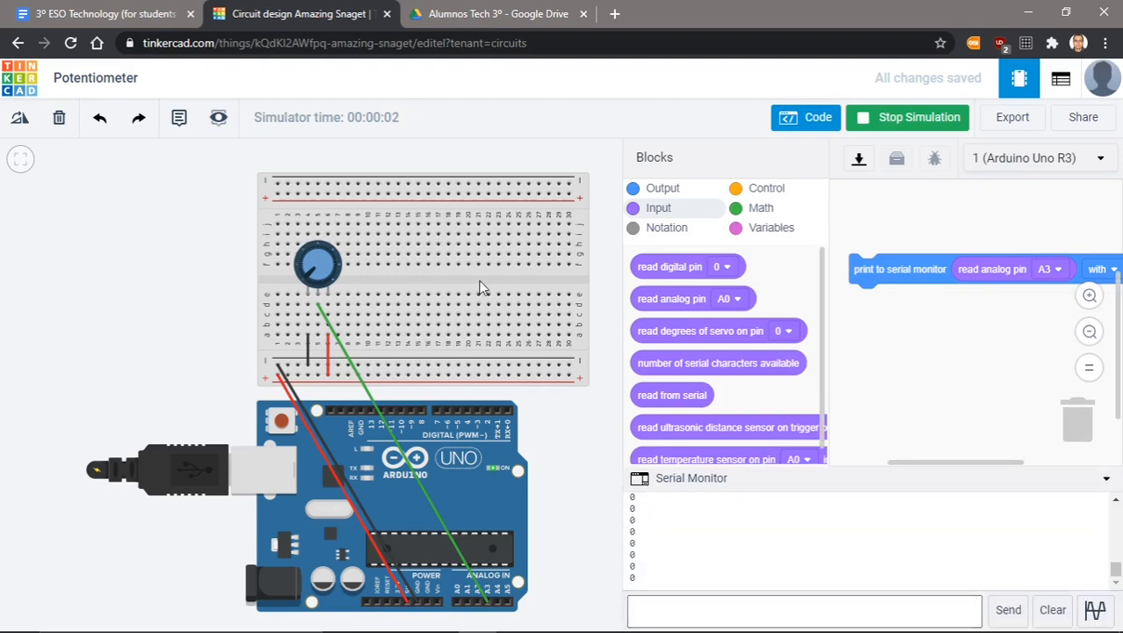
{"action": "mouse_move", "coordinate": [311, 277]}
{"action": "left_mouse_down"}
{"action": "mouse_move", "coordinate": [315, 260]}
{"action": "mouse_move", "coordinate": [327, 276]}
{"action": "left_mouse_up"}
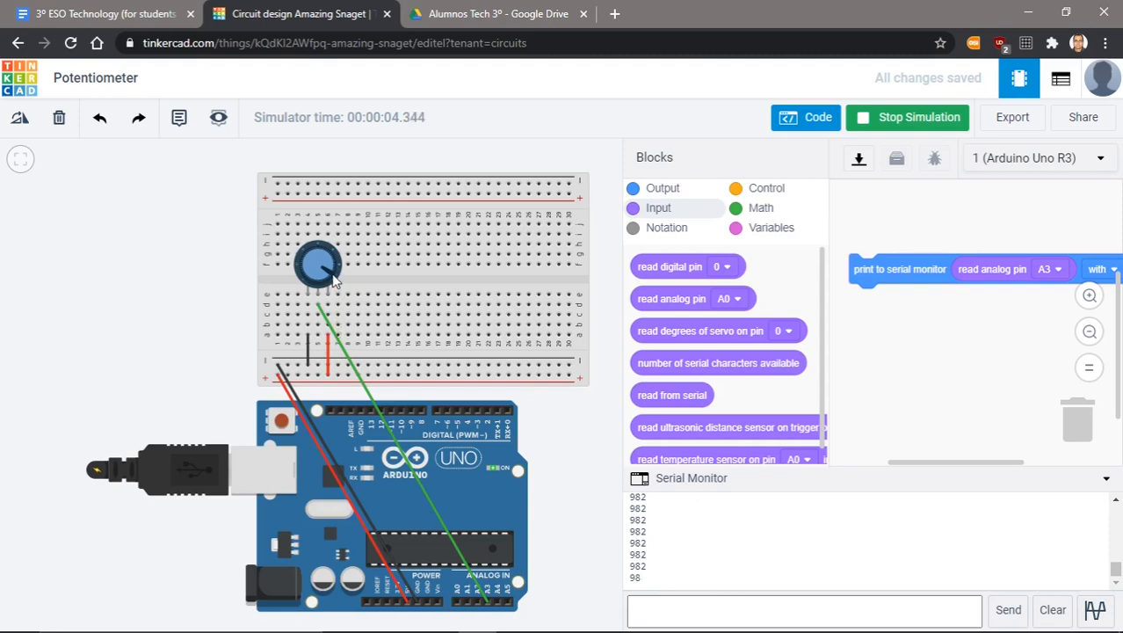
{"action": "mouse_move", "coordinate": [332, 280]}
{"action": "left_mouse_down"}
{"action": "mouse_move", "coordinate": [305, 264]}
{"action": "mouse_move", "coordinate": [313, 279]}
{"action": "left_mouse_up"}
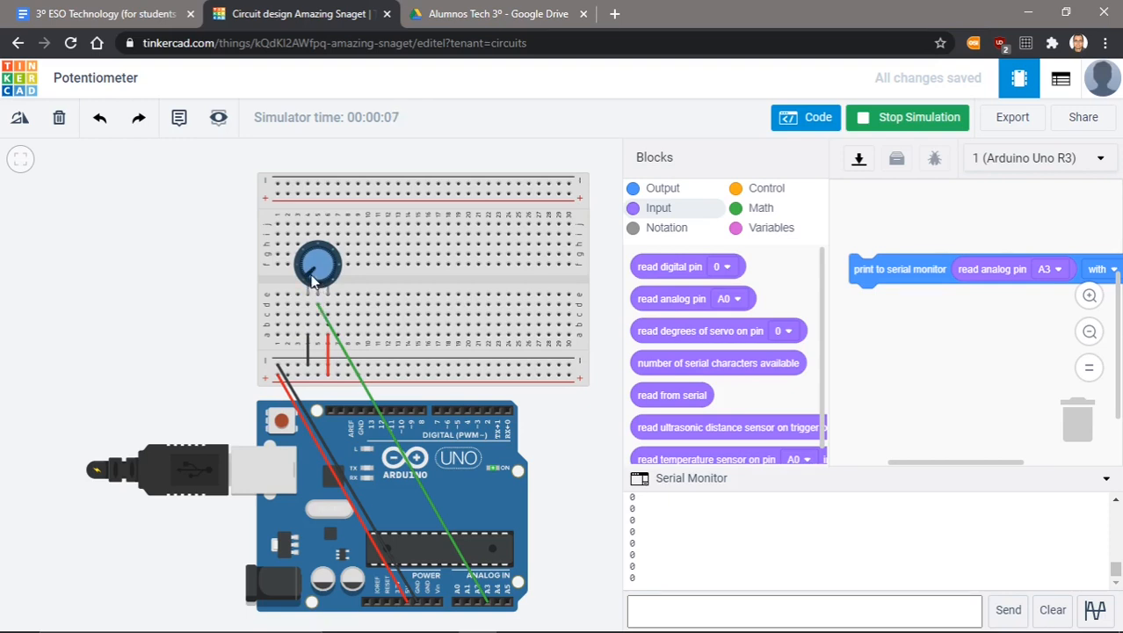
{"action": "left_click_drag", "start_coordinate": [309, 277], "coordinate": [305, 265]}
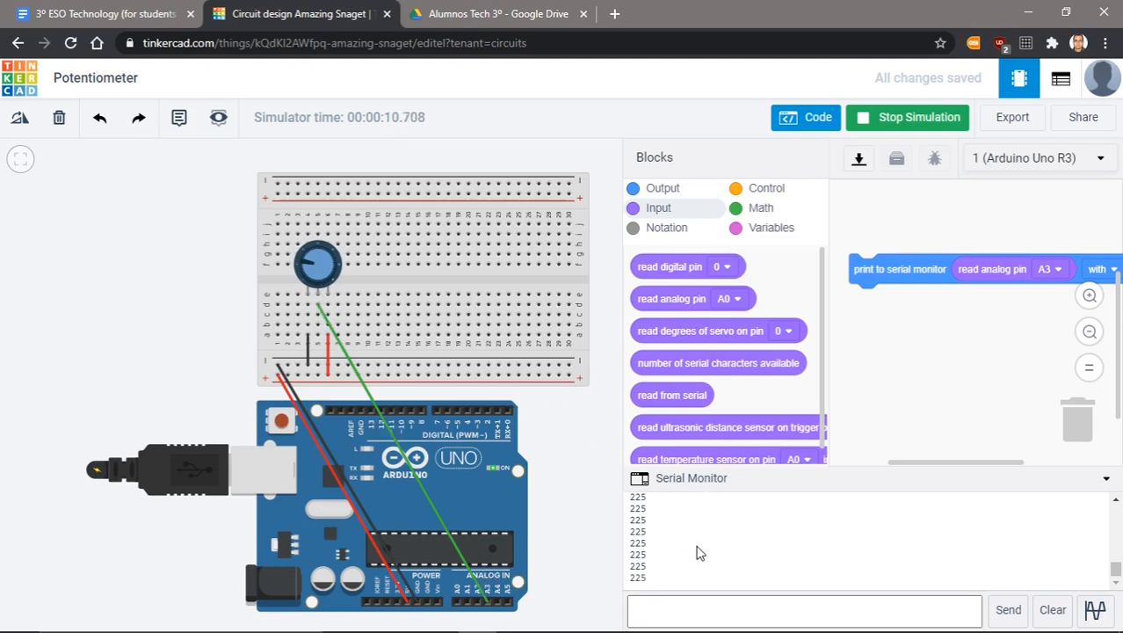
{"action": "left_click_drag", "start_coordinate": [305, 268], "coordinate": [334, 283]}
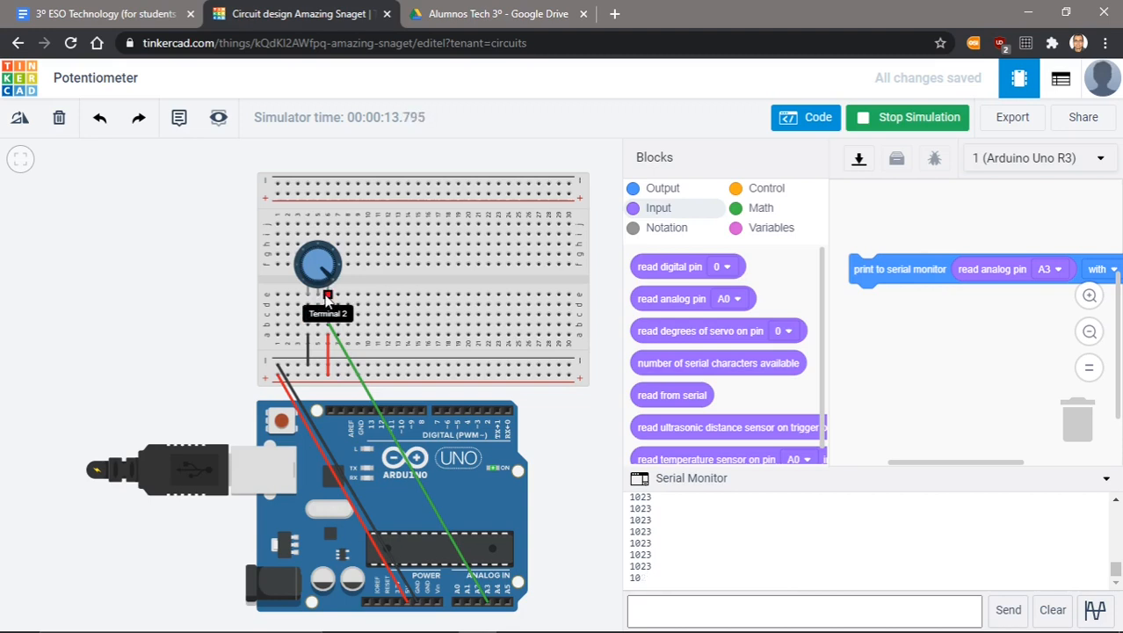
{"action": "left_click_drag", "start_coordinate": [331, 281], "coordinate": [306, 297]}
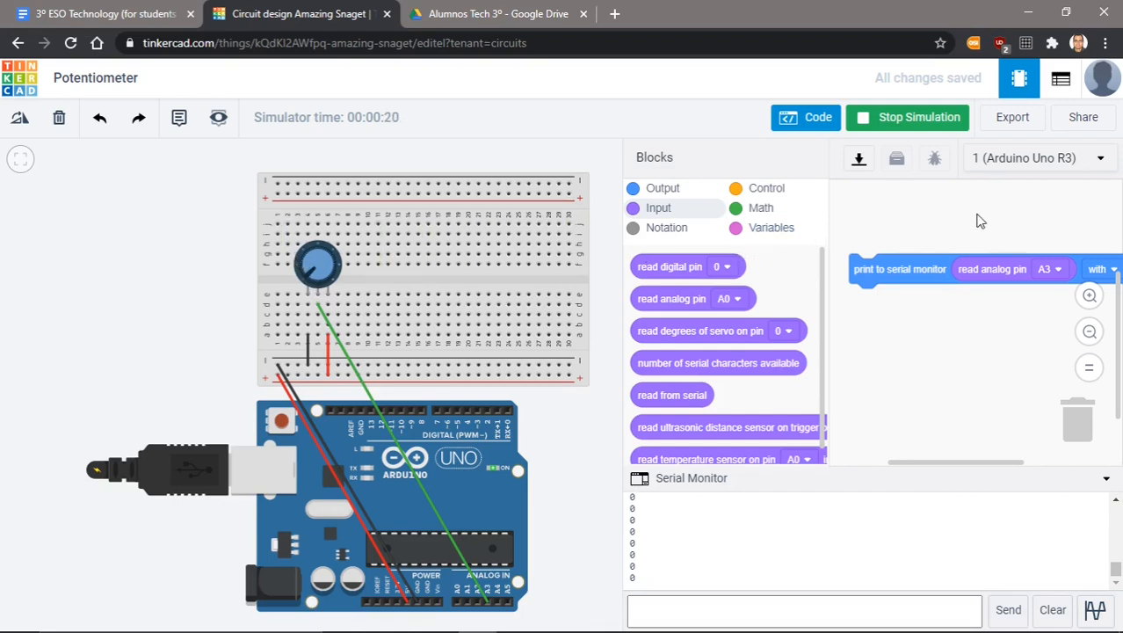
Search the components for "multi" and place a multimeter to the left of the breadboard, beside the potentiometer.
{"action": "left_click", "coordinate": [814, 123]}
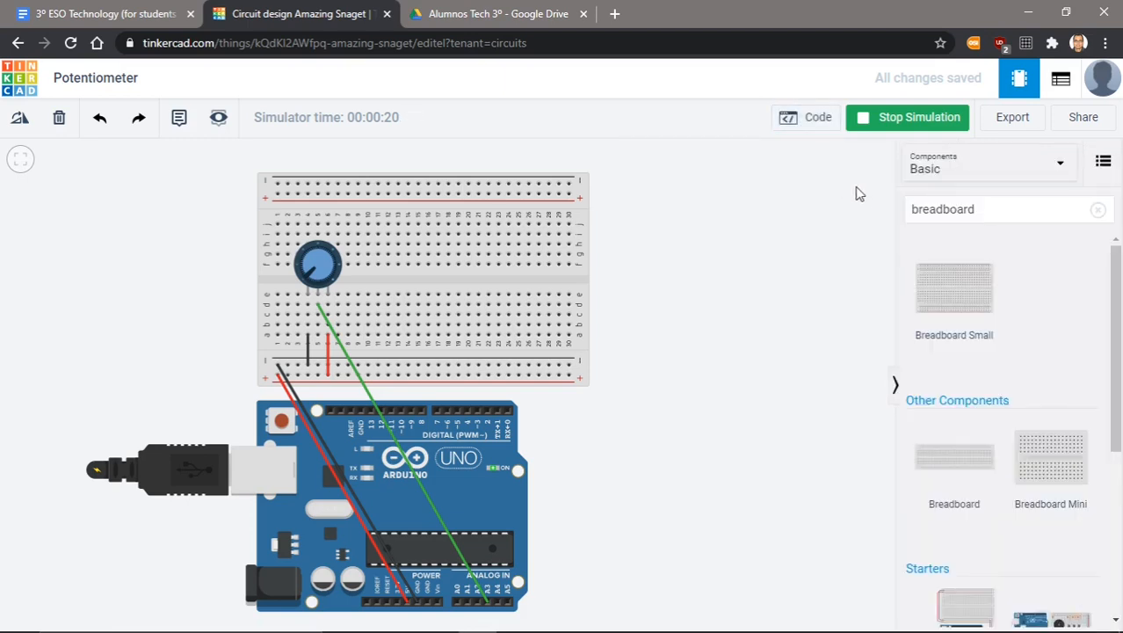
{"action": "left_click_drag", "start_coordinate": [991, 209], "coordinate": [890, 214]}
{"action": "key", "text": "BackSpace"}
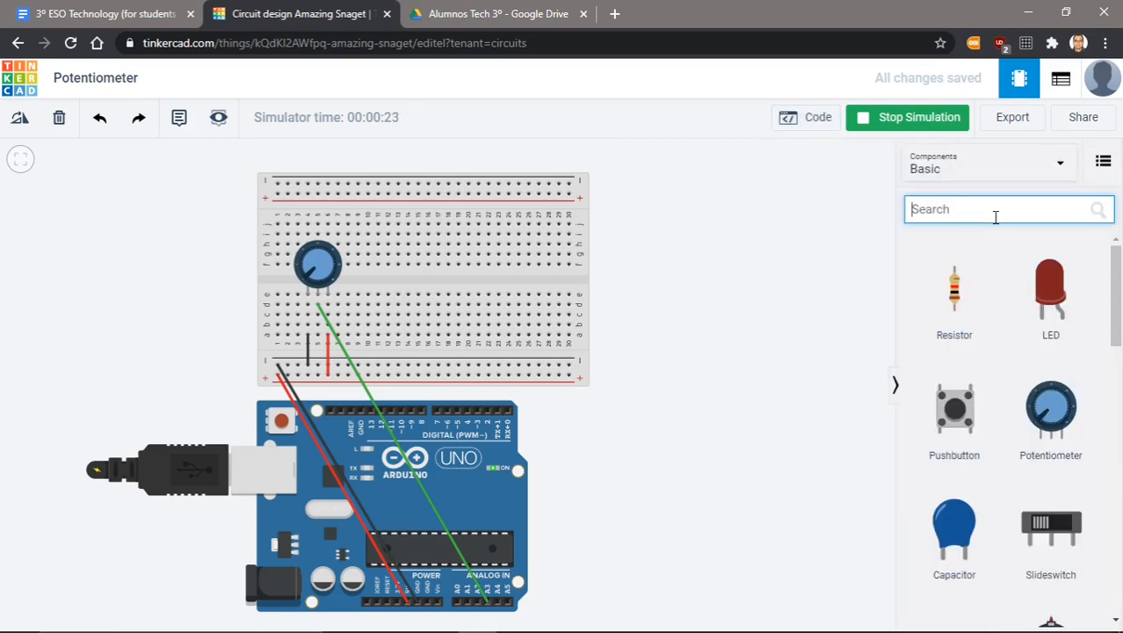
{"action": "type", "text": "multi"}
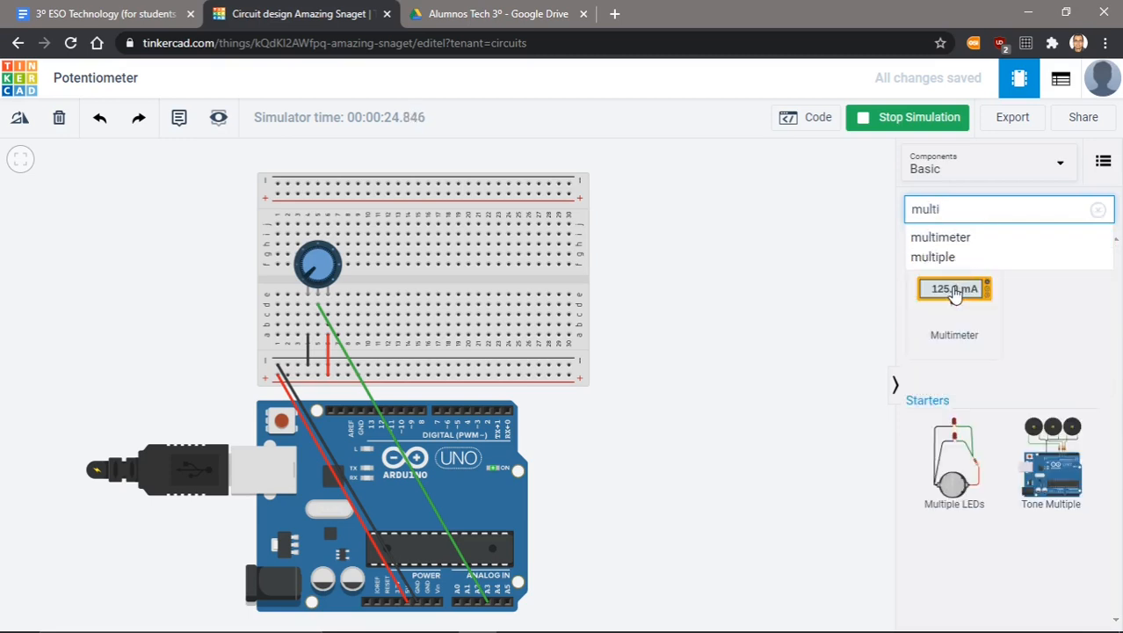
{"action": "left_click_drag", "start_coordinate": [956, 294], "coordinate": [721, 278]}
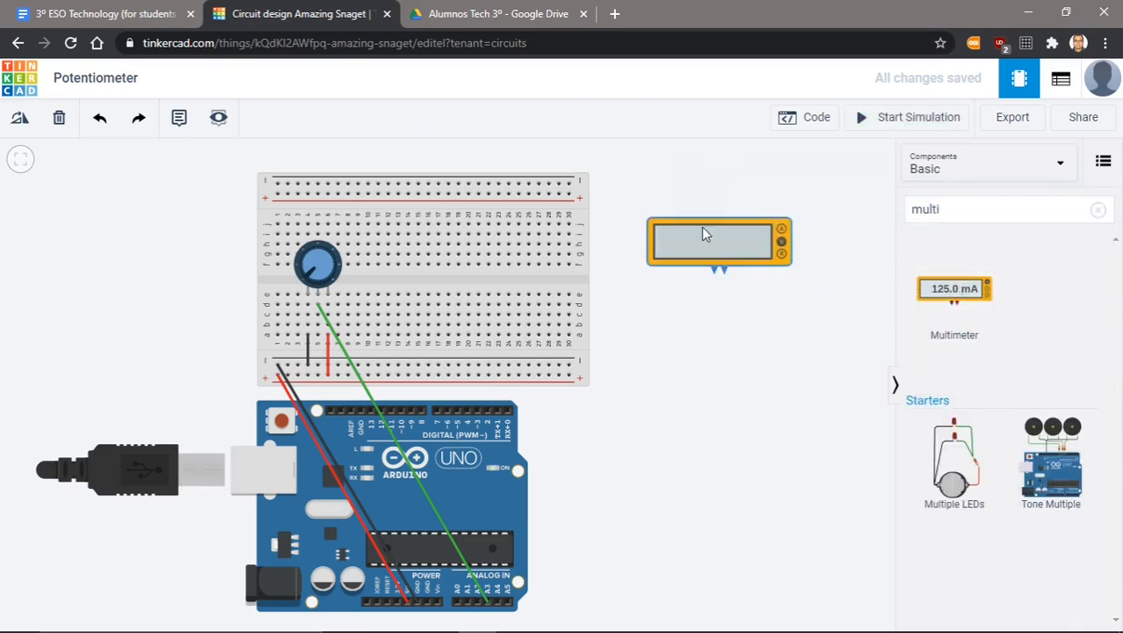
{"action": "left_click_drag", "start_coordinate": [702, 227], "coordinate": [185, 260]}
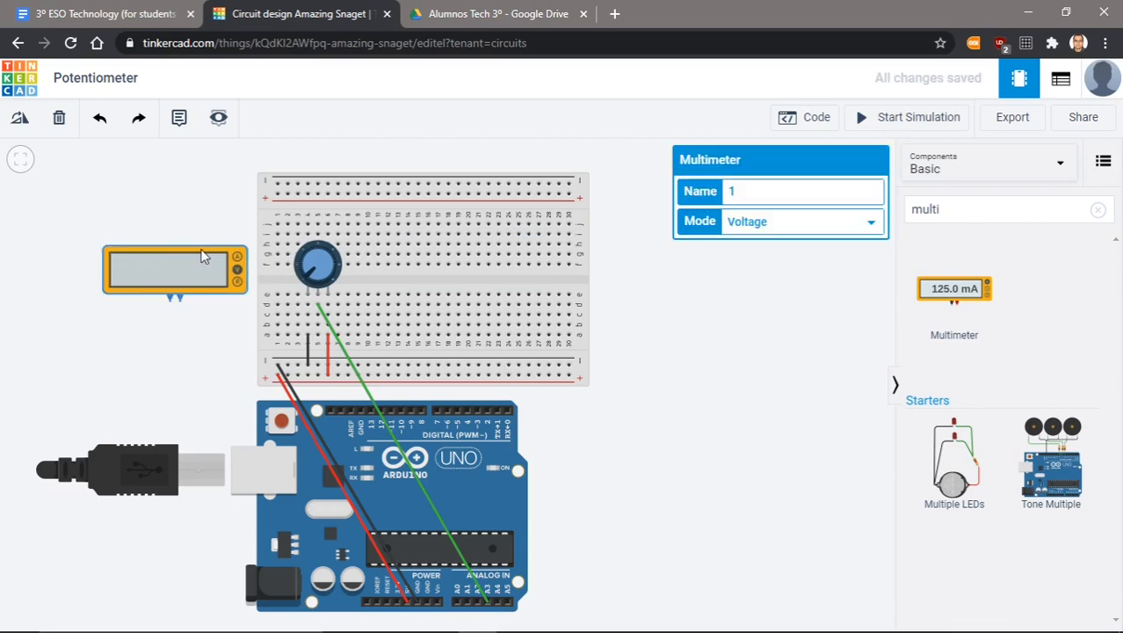
Wire the multimeter's negative terminal to the lower negative rail in black and its positive terminal to row b, column 5 in red.
{"action": "left_click", "coordinate": [170, 303]}
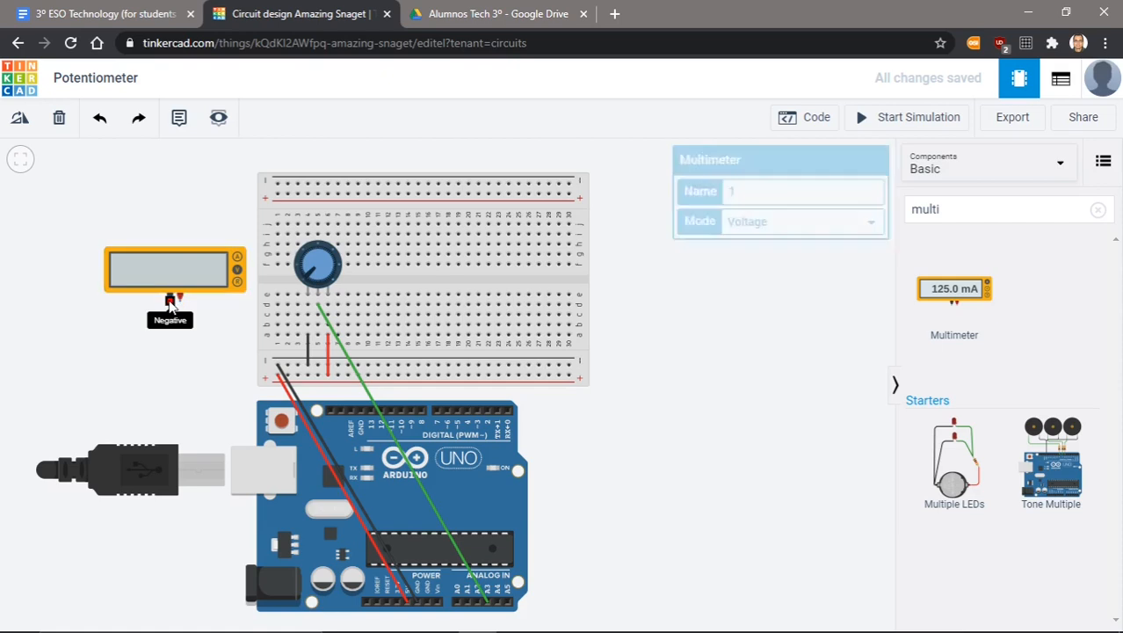
{"action": "left_click", "coordinate": [297, 370]}
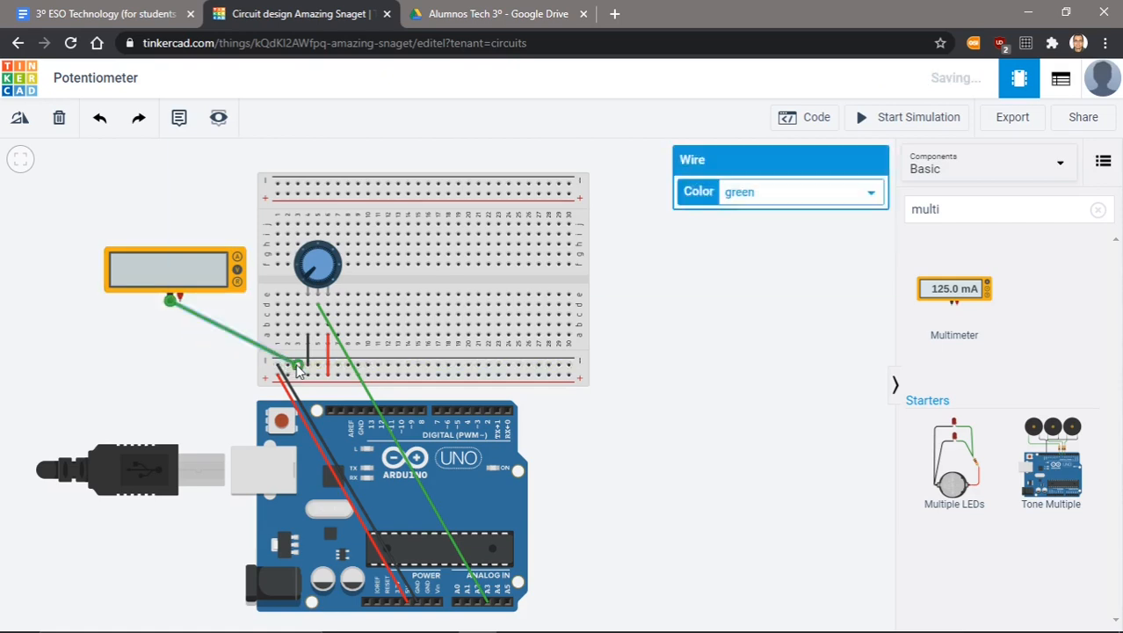
{"action": "left_click", "coordinate": [180, 297]}
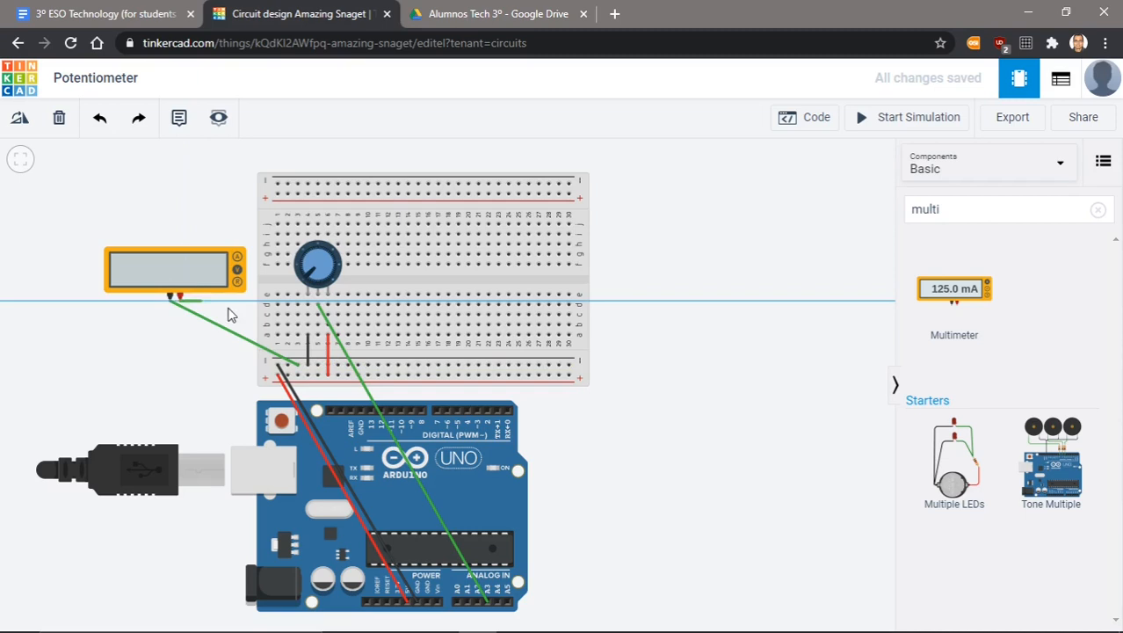
{"action": "left_click", "coordinate": [318, 328]}
{"action": "left_click", "coordinate": [183, 342]}
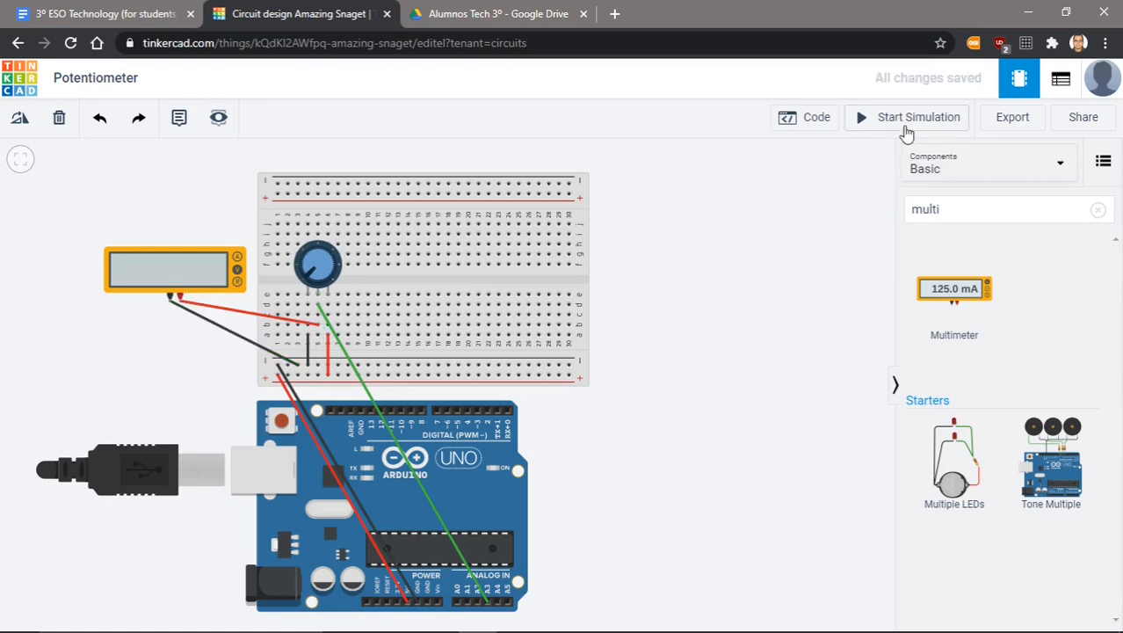
Run the simulation with the serial monitor shown and turn the potentiometer knob to compare the multimeter voltage with the A3 readings.
{"action": "left_click", "coordinate": [829, 126]}
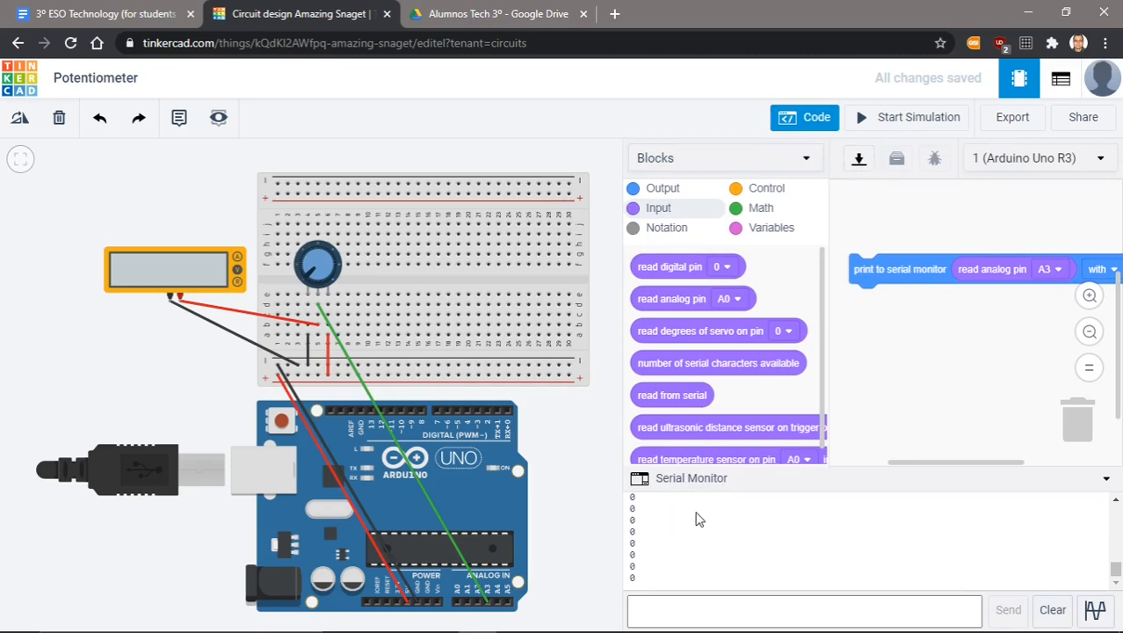
{"action": "left_click", "coordinate": [915, 132]}
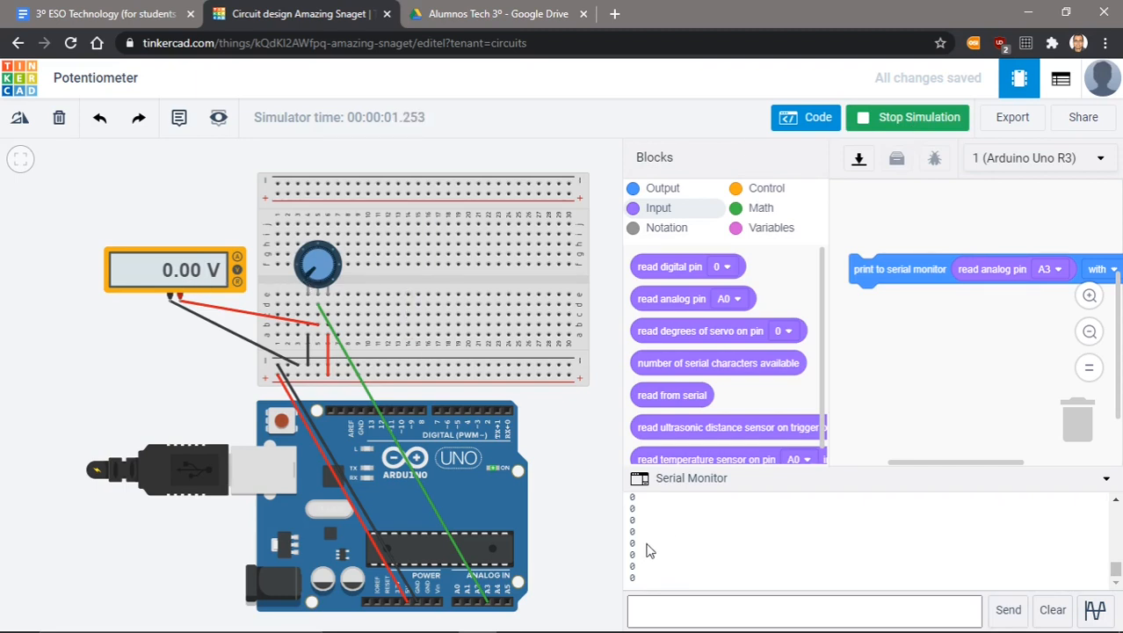
{"action": "left_click_drag", "start_coordinate": [308, 280], "coordinate": [338, 274]}
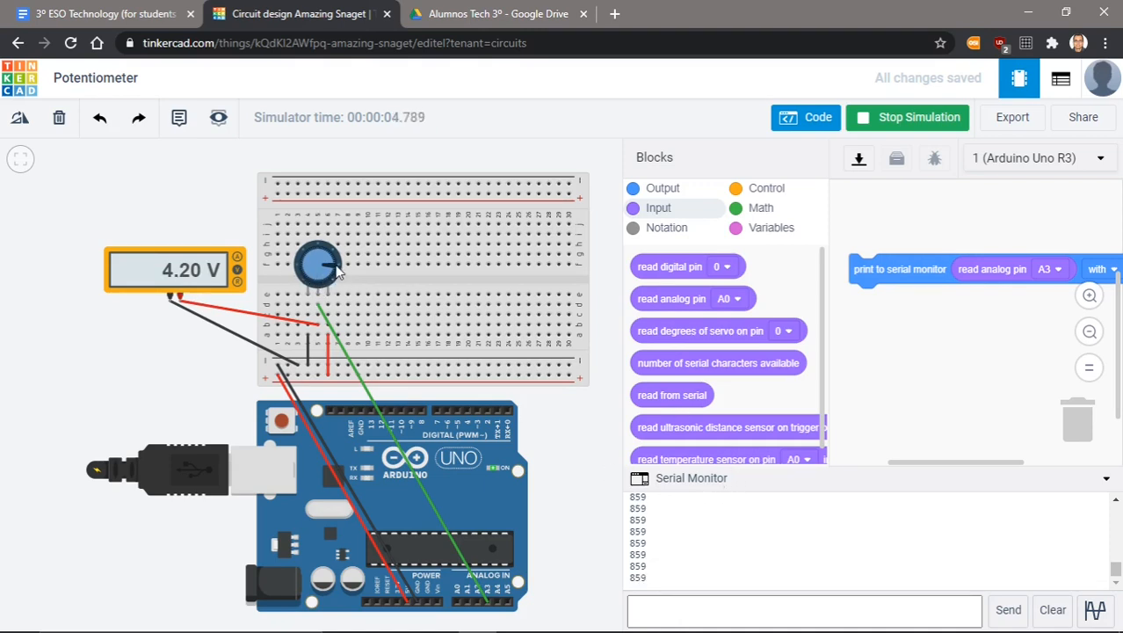
{"action": "left_click_drag", "start_coordinate": [338, 270], "coordinate": [308, 287]}
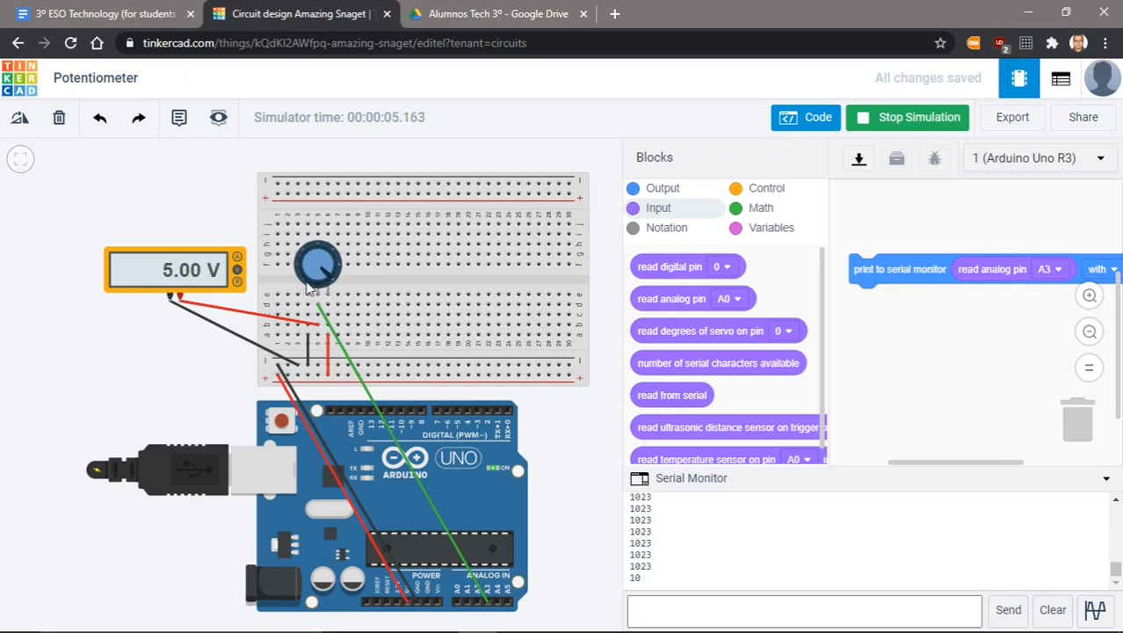